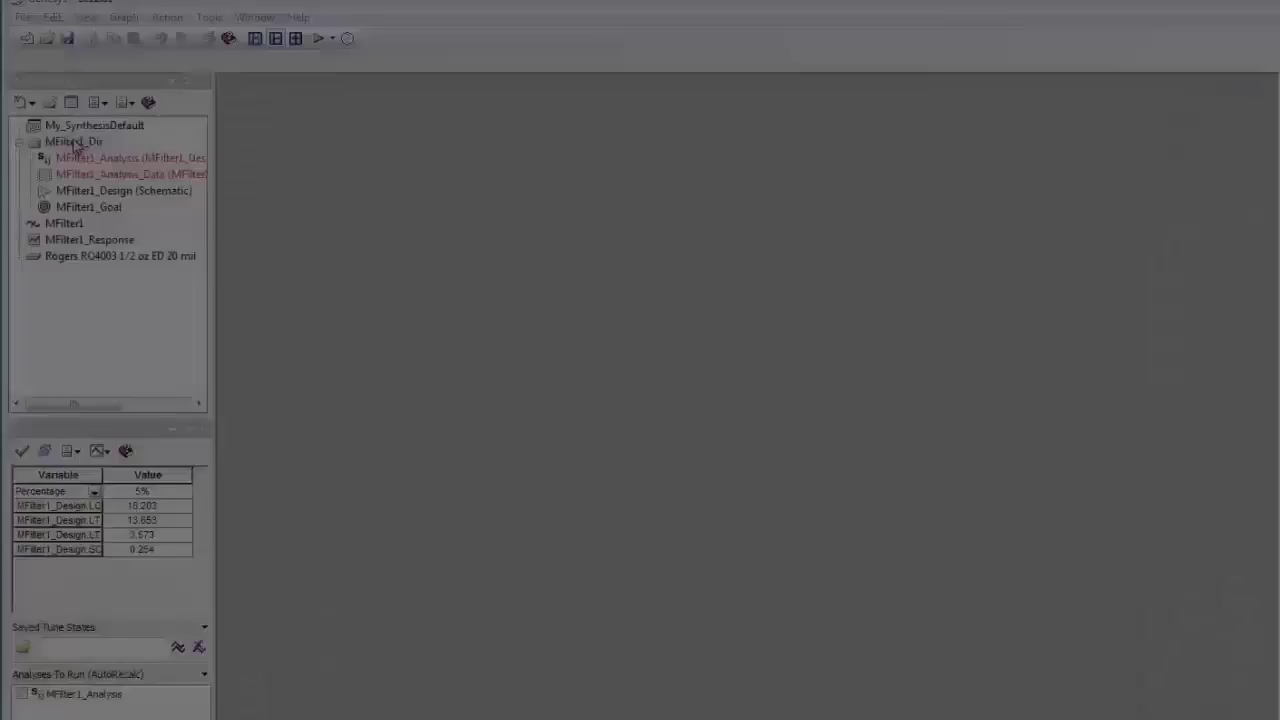
Step: Give the order-3 bandpass filter a Chebyshev response with a Hairpin structure
right_click(78, 145)
mouse_move(130, 156)
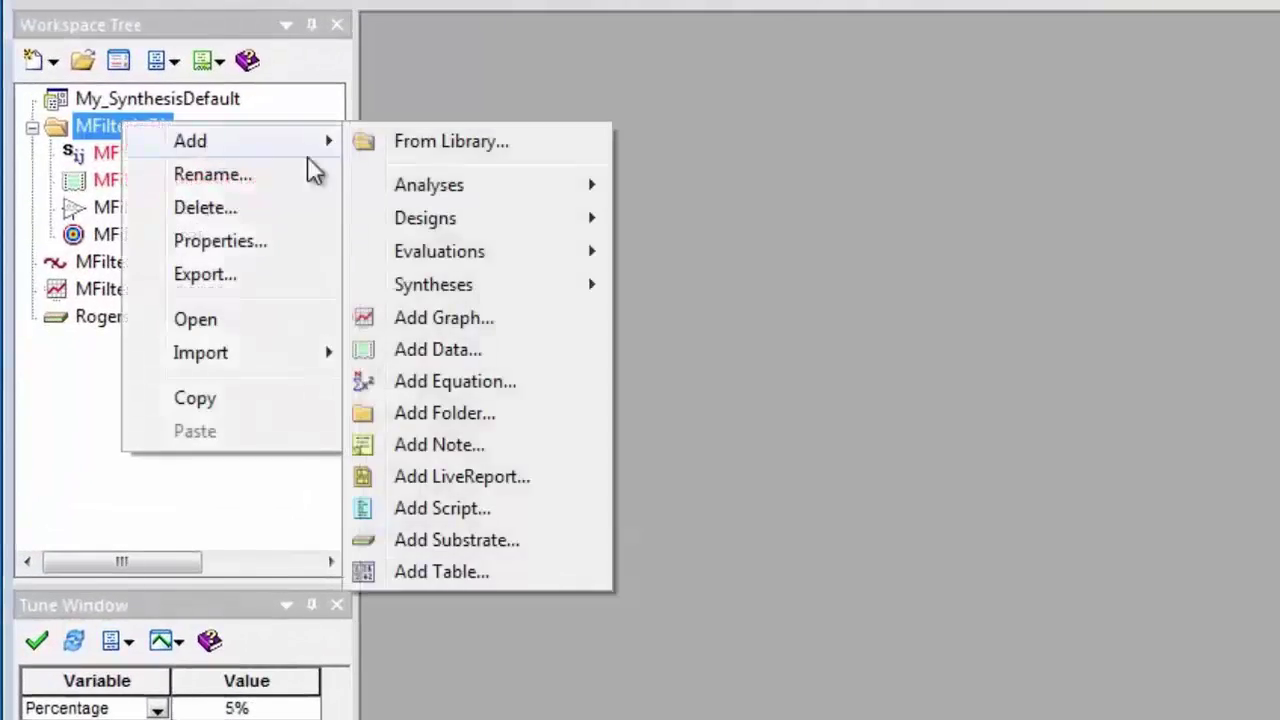
mouse_move(433, 285)
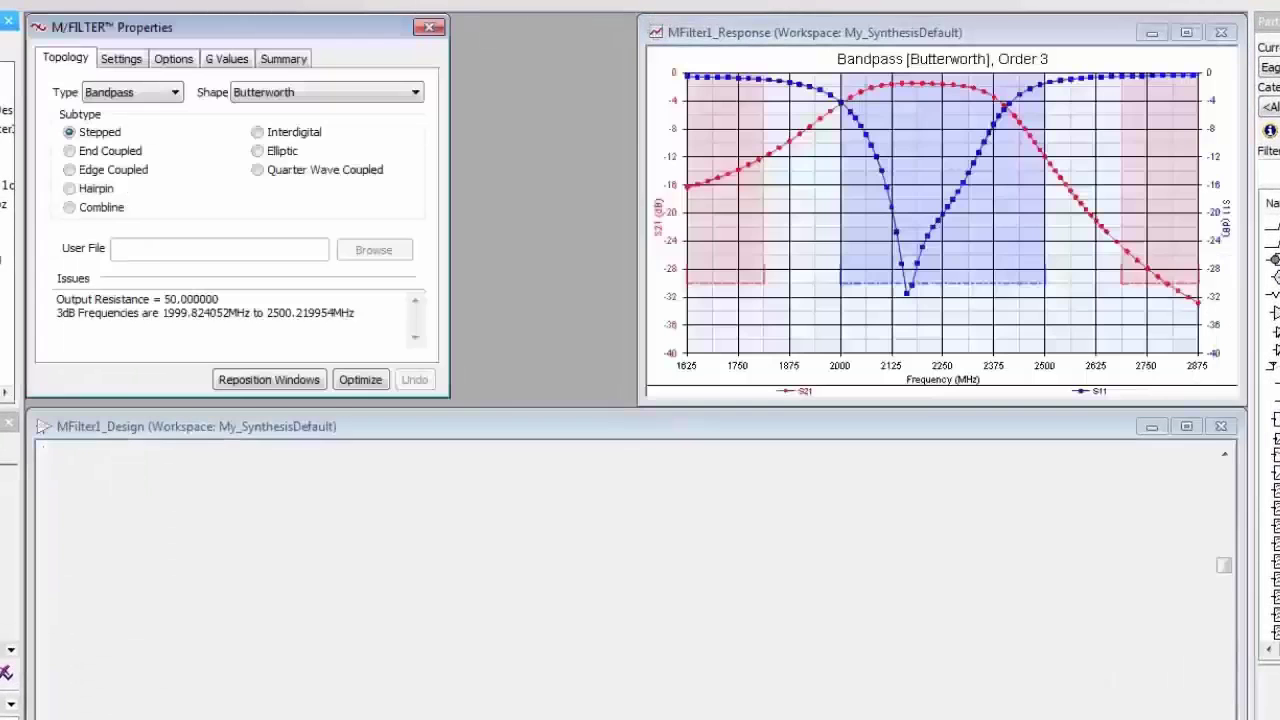
click(382, 94)
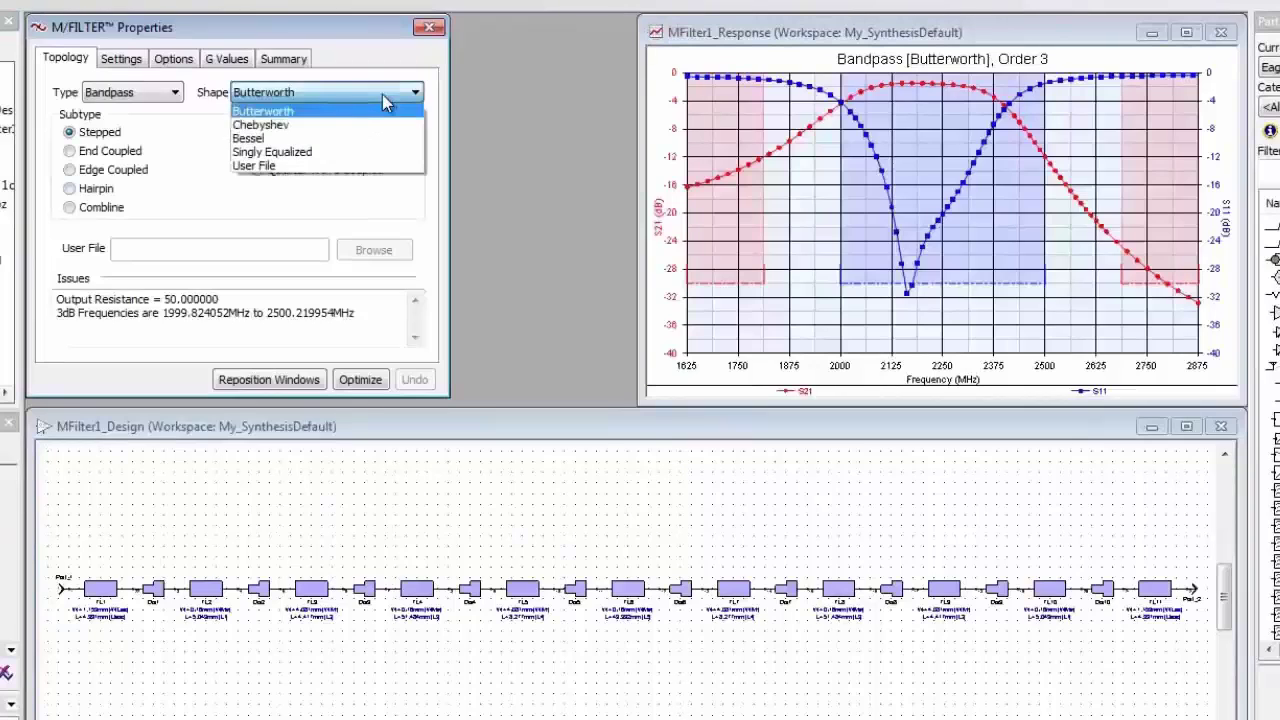
click(364, 125)
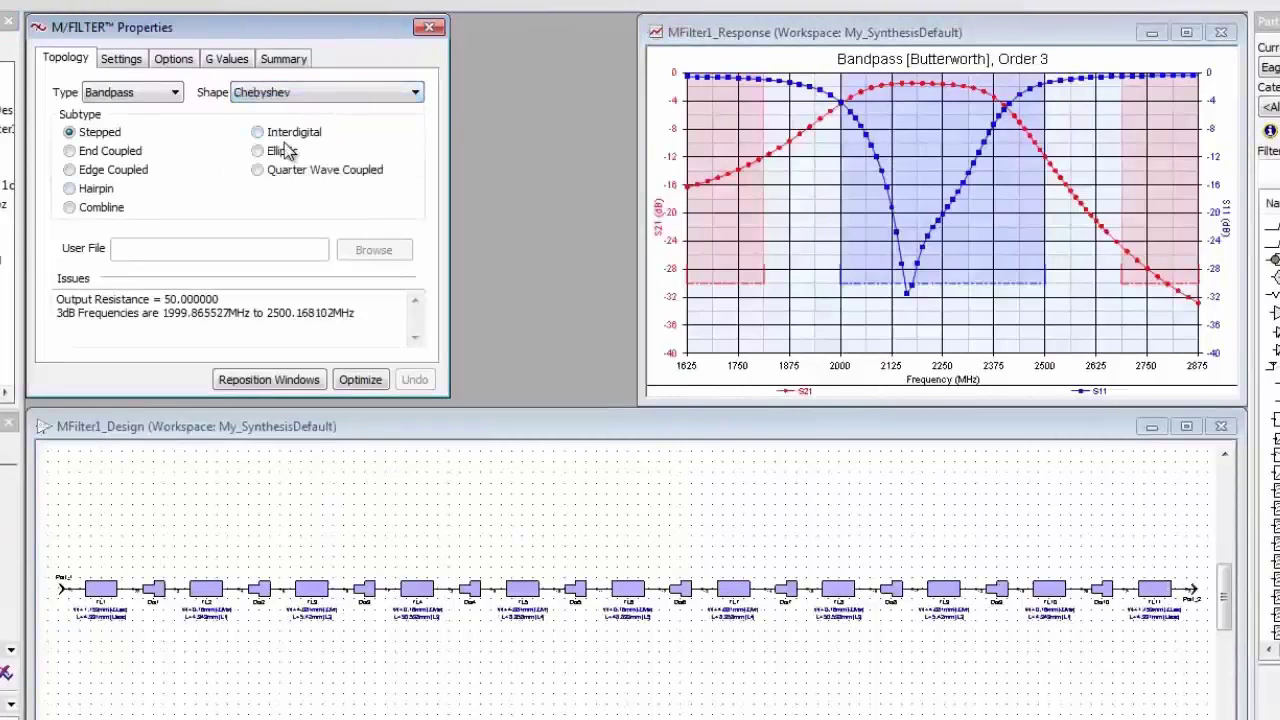
click(69, 189)
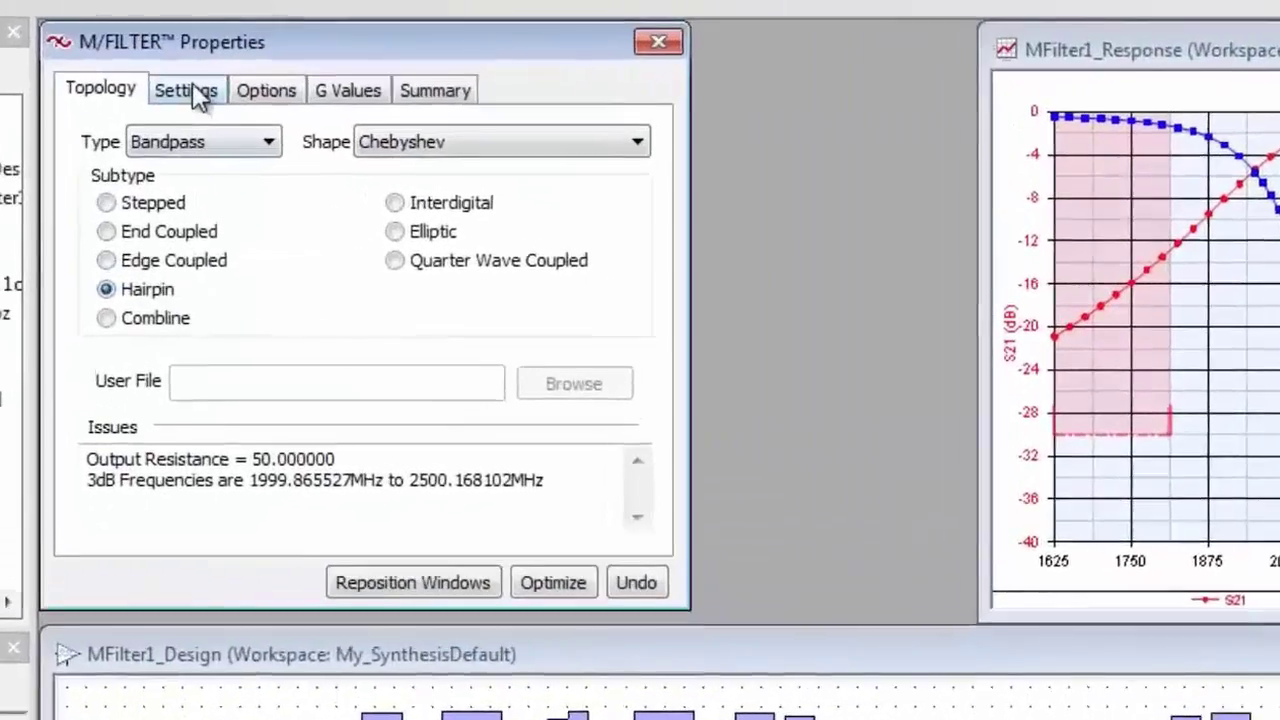
Step: Review the Settings and Options, confirm the Rogers RO4003 substrate, and view the filter layout
click(158, 75)
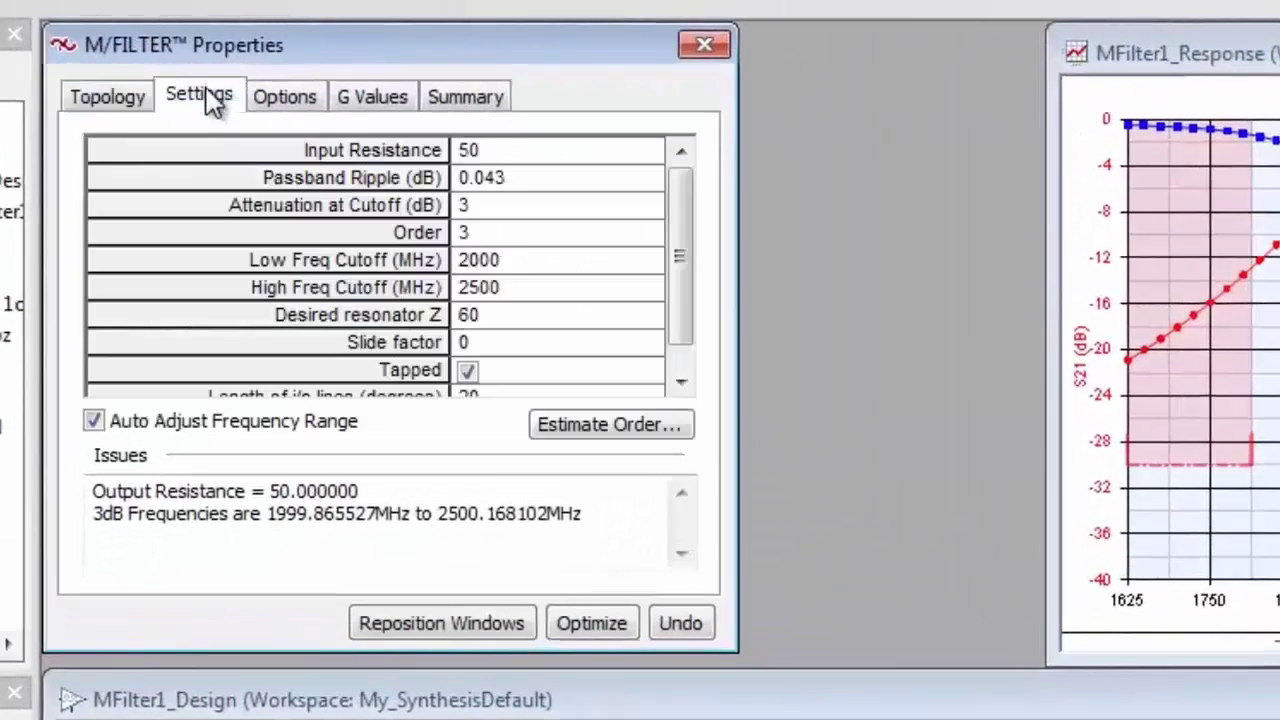
click(284, 108)
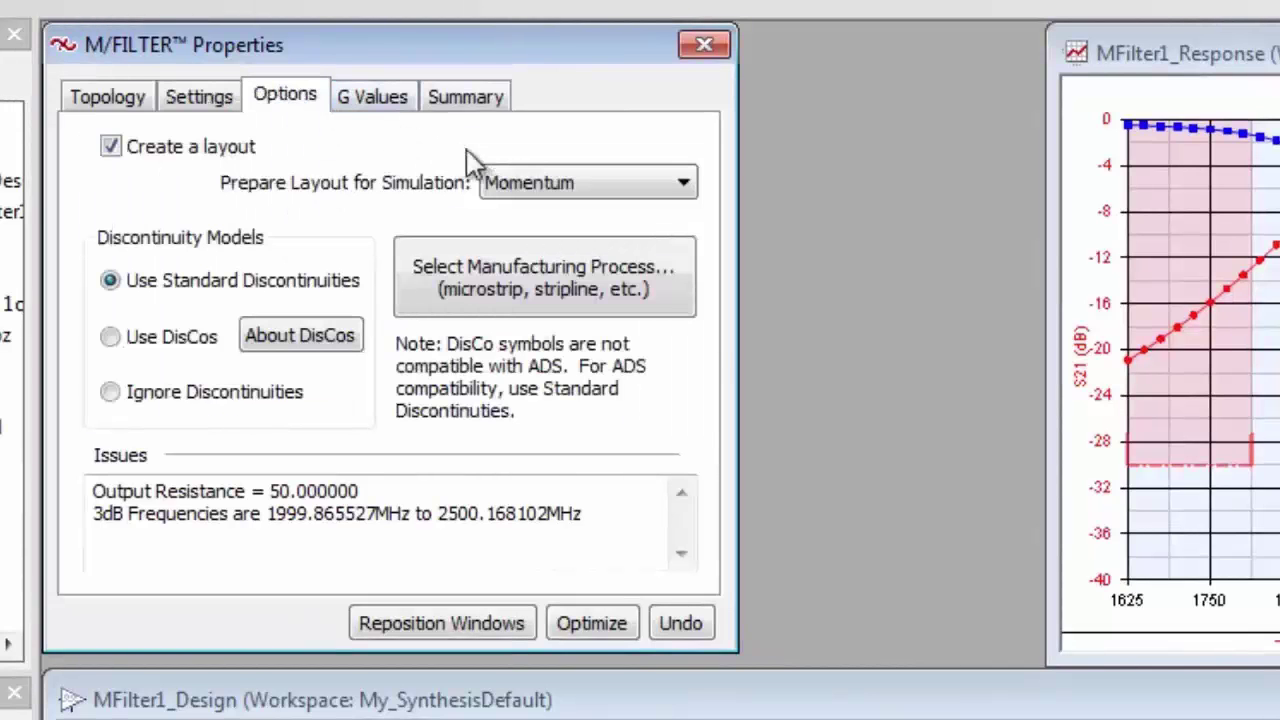
click(537, 272)
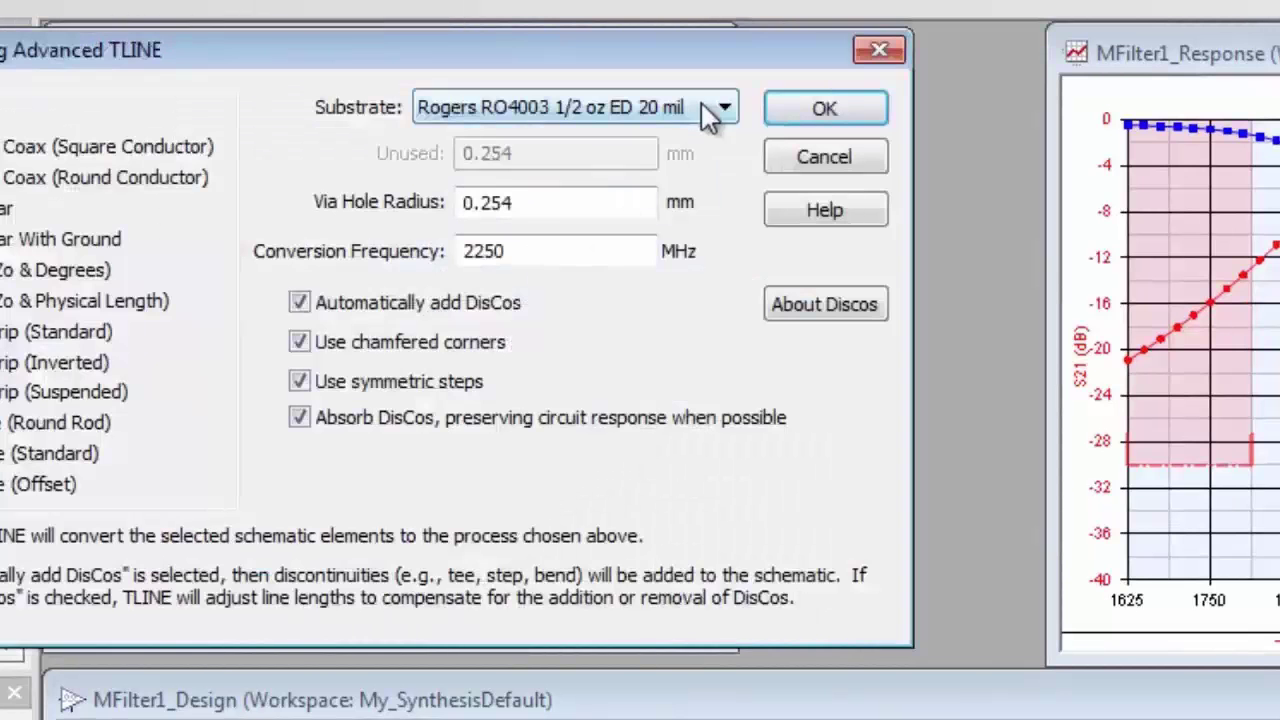
click(826, 109)
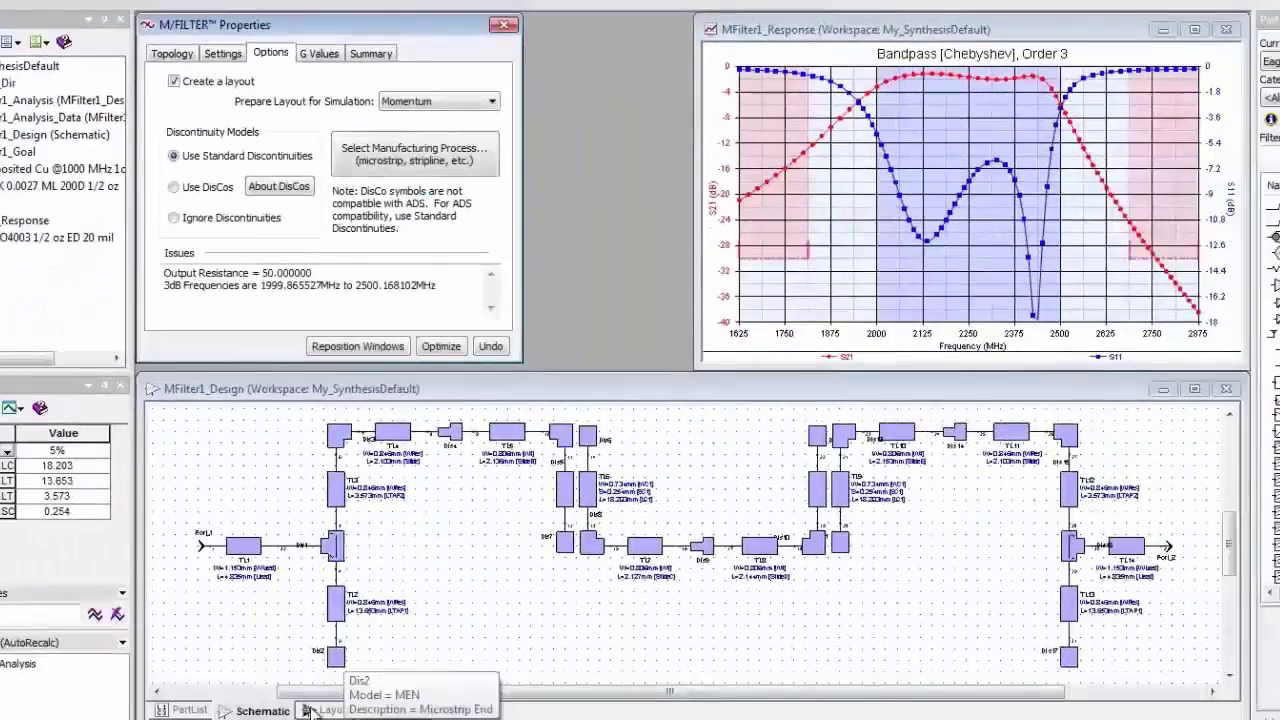
click(326, 709)
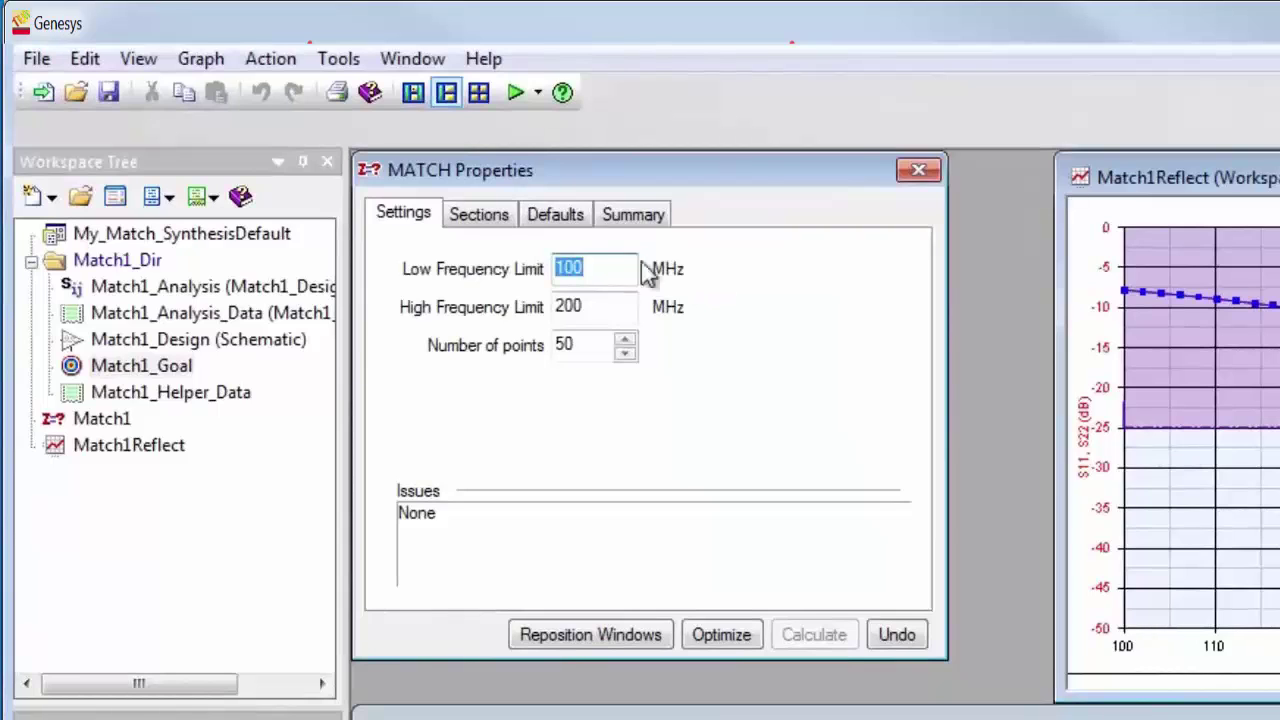
Step: Review the 50 Ω source and 10+j10 Ω load sections, keeping LC Pseudo Lowpass as the network
click(474, 226)
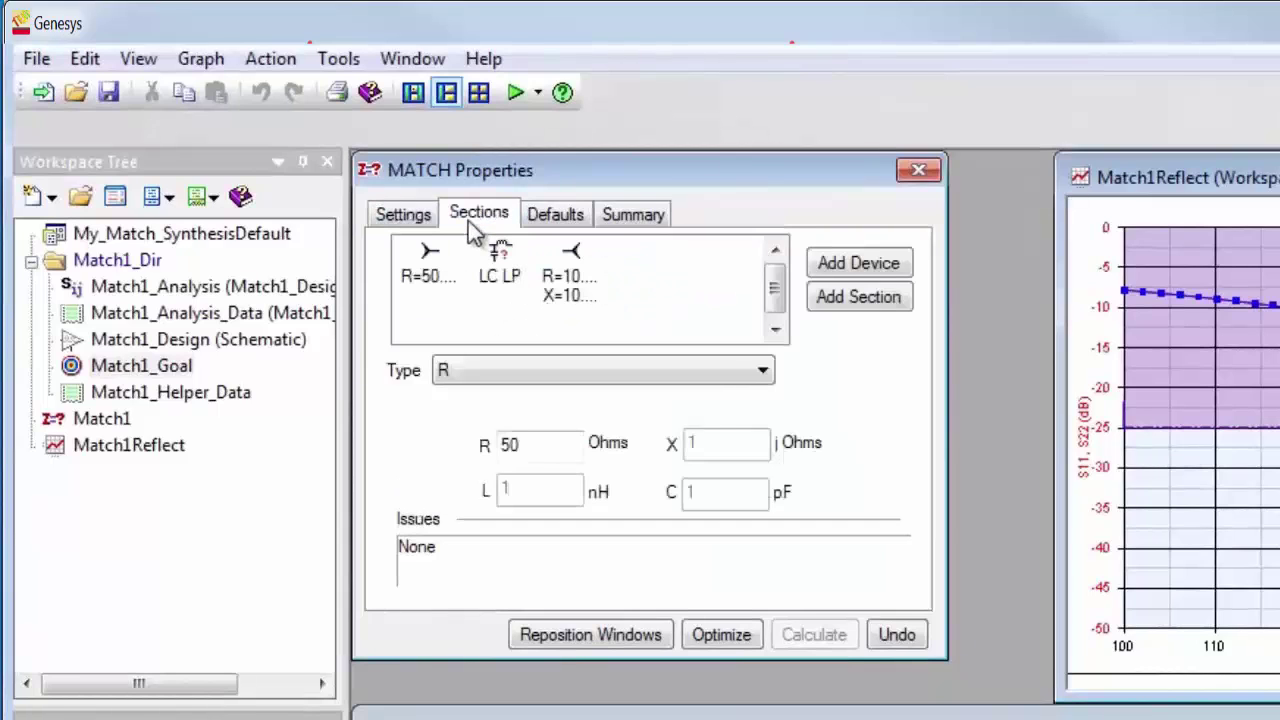
click(432, 276)
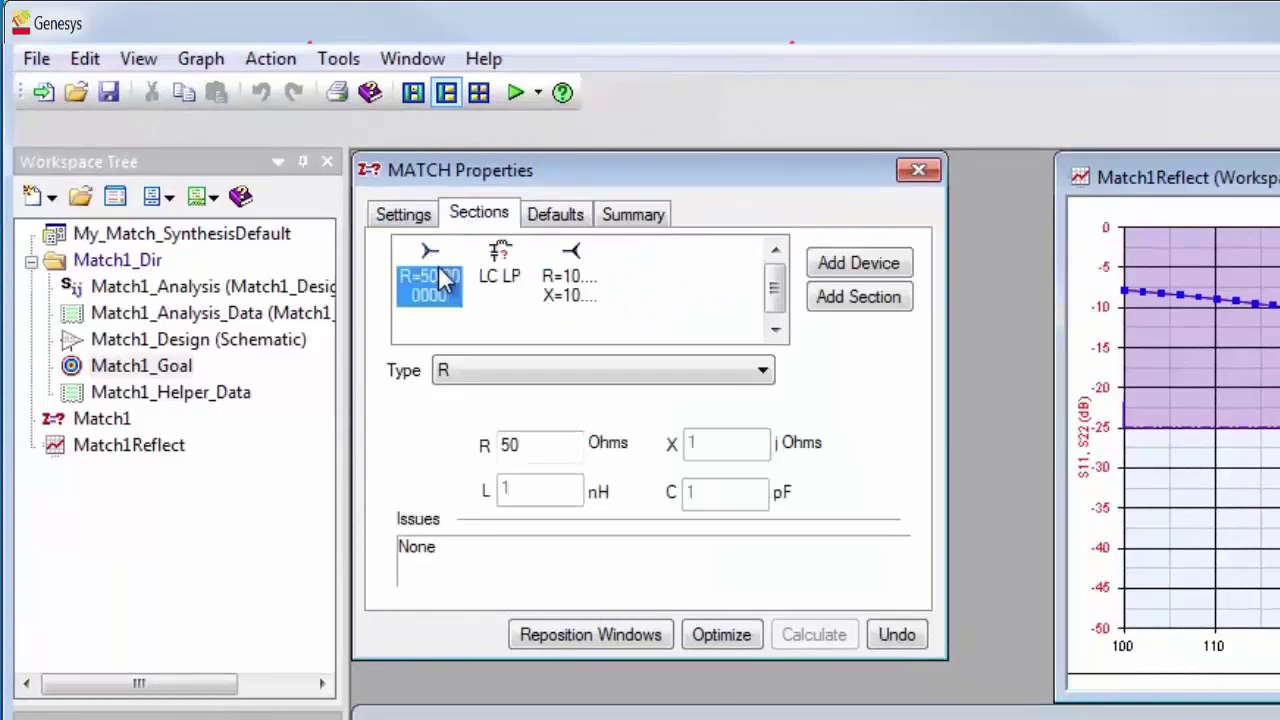
click(571, 280)
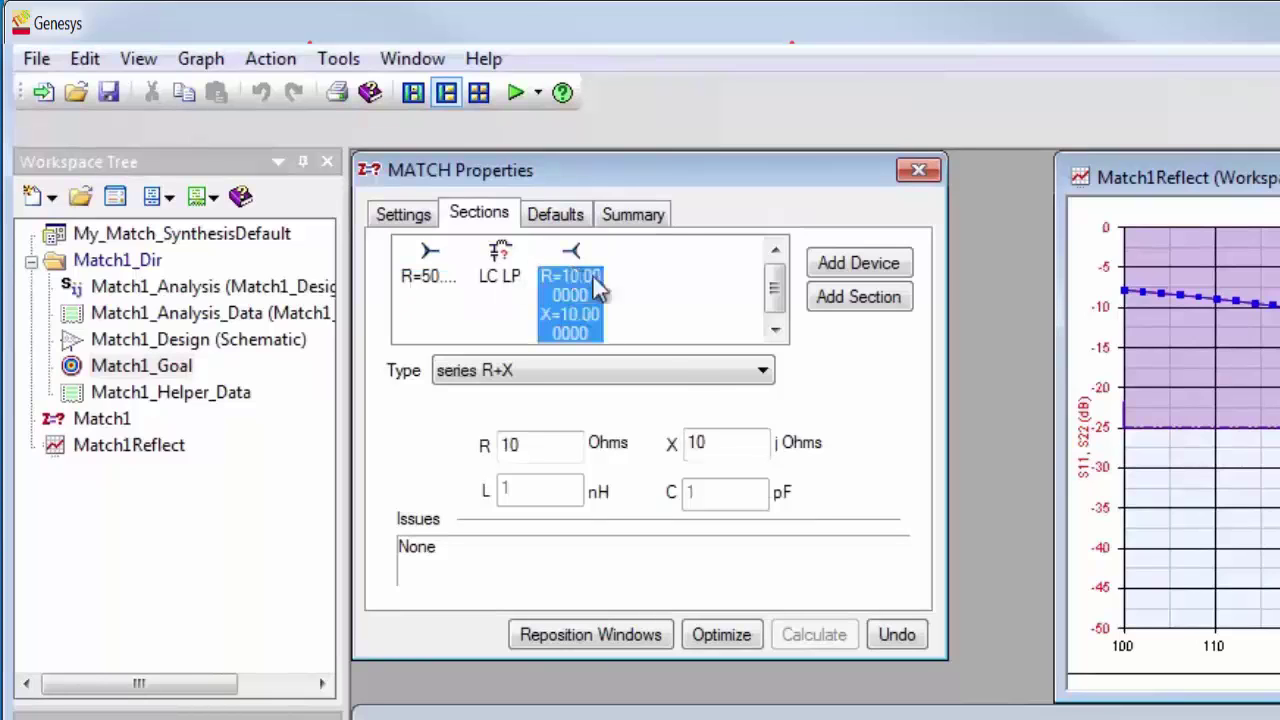
click(698, 378)
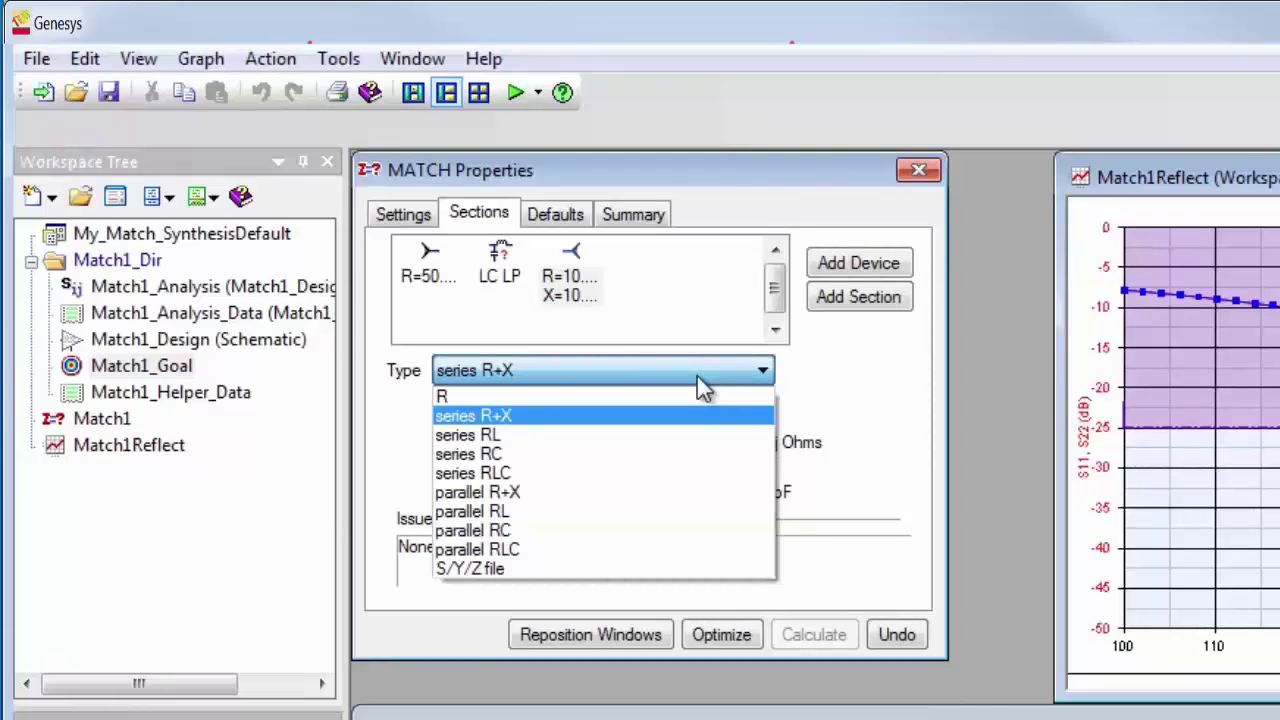
click(499, 272)
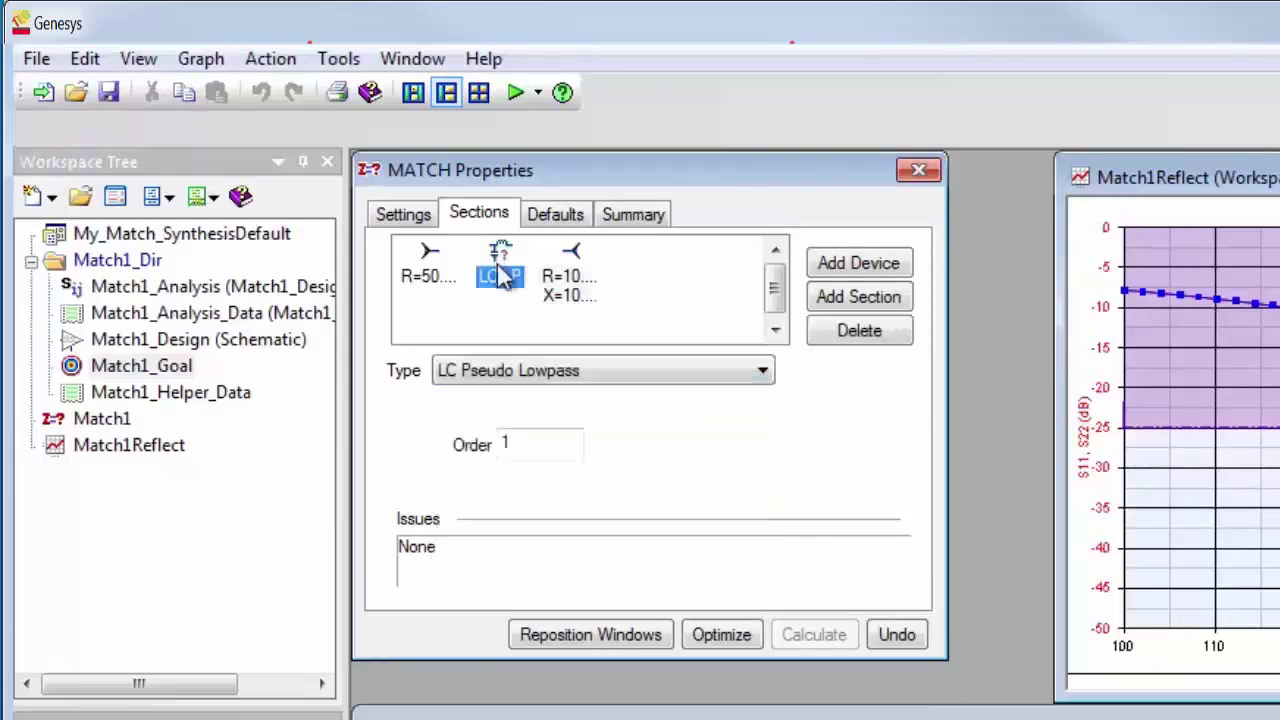
click(628, 376)
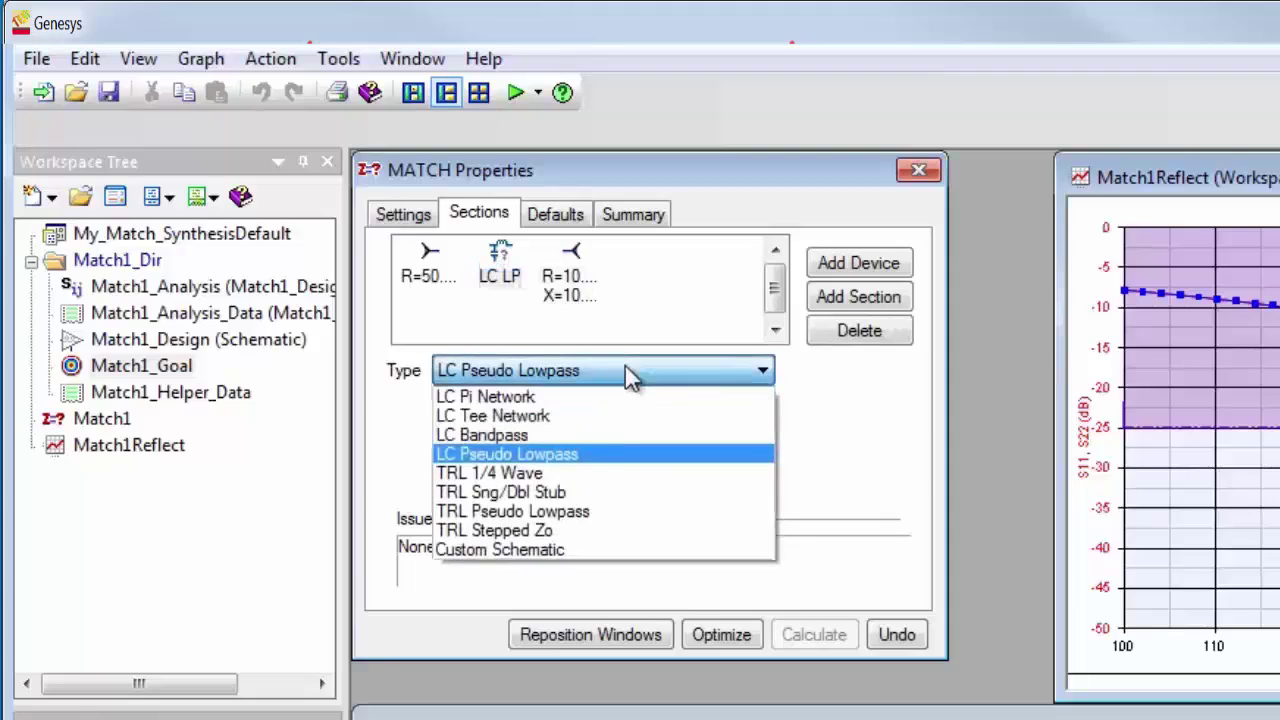
click(628, 376)
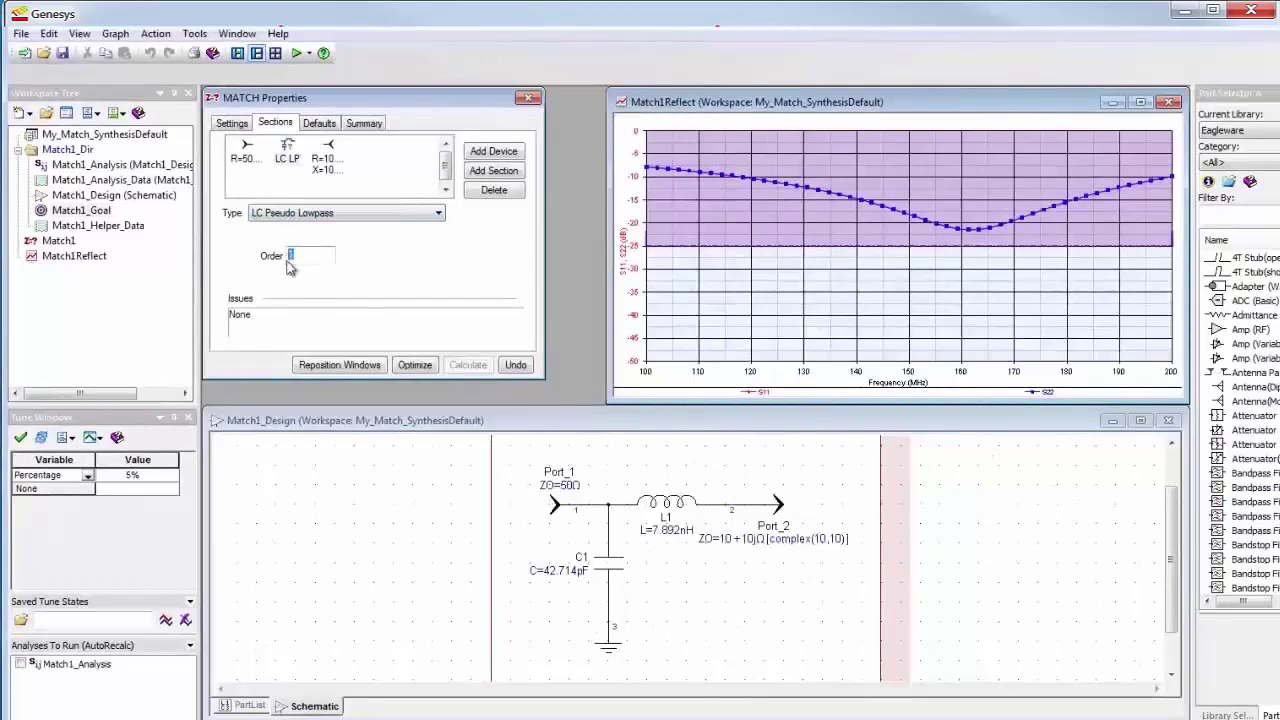
Step: Set the match order to 3, recalculate, and optimize its L-C component values
text(3)
click(466, 366)
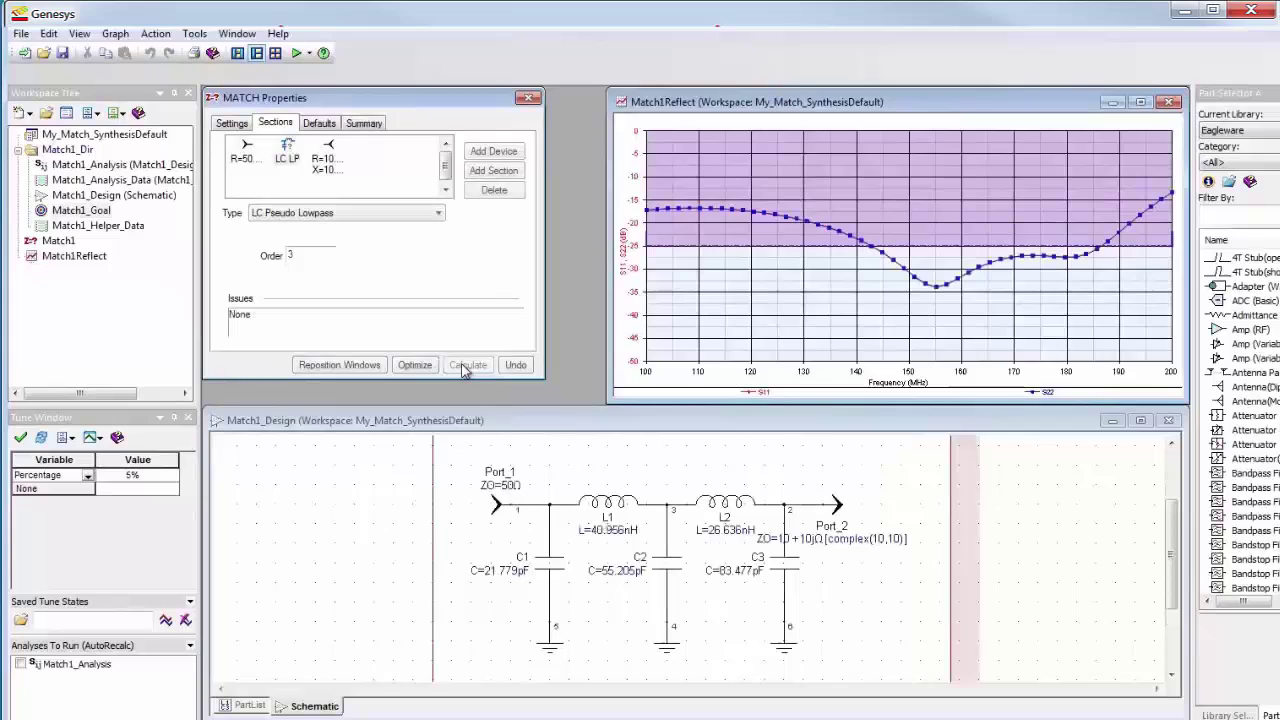
click(405, 367)
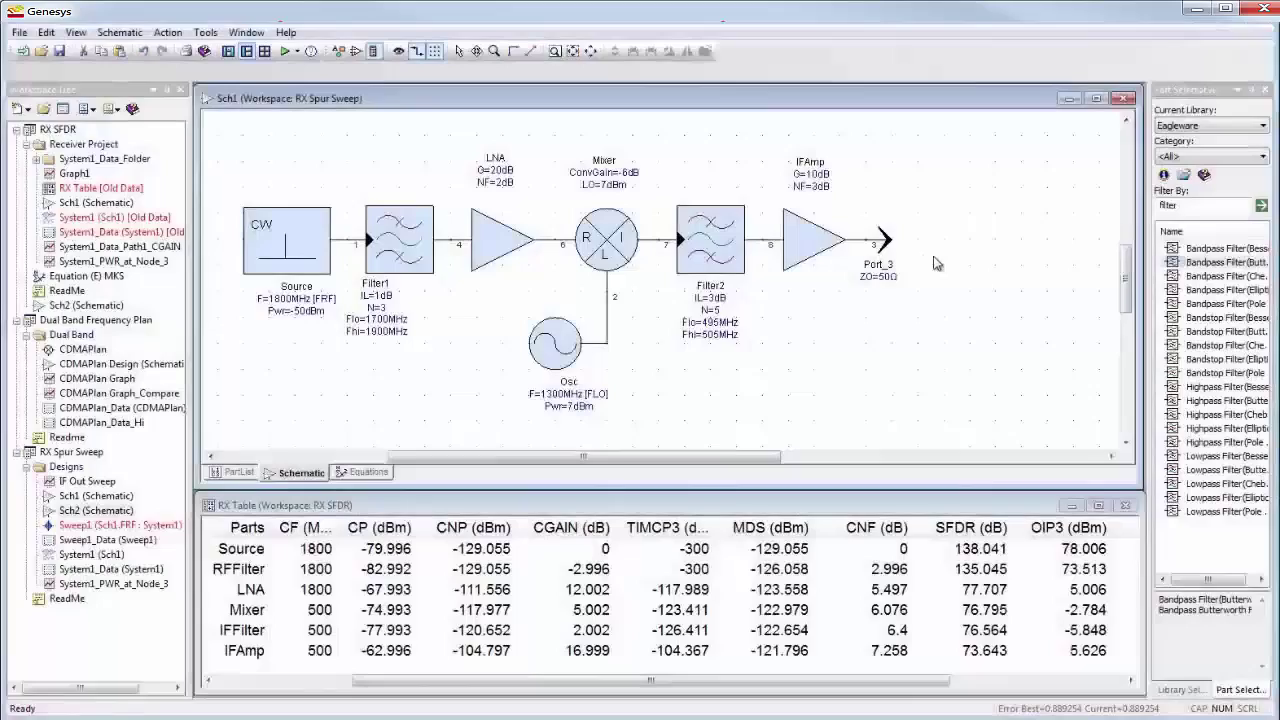
Step: Add a New Power Plot at Node 3 from the Port_3 output
right_click(879, 241)
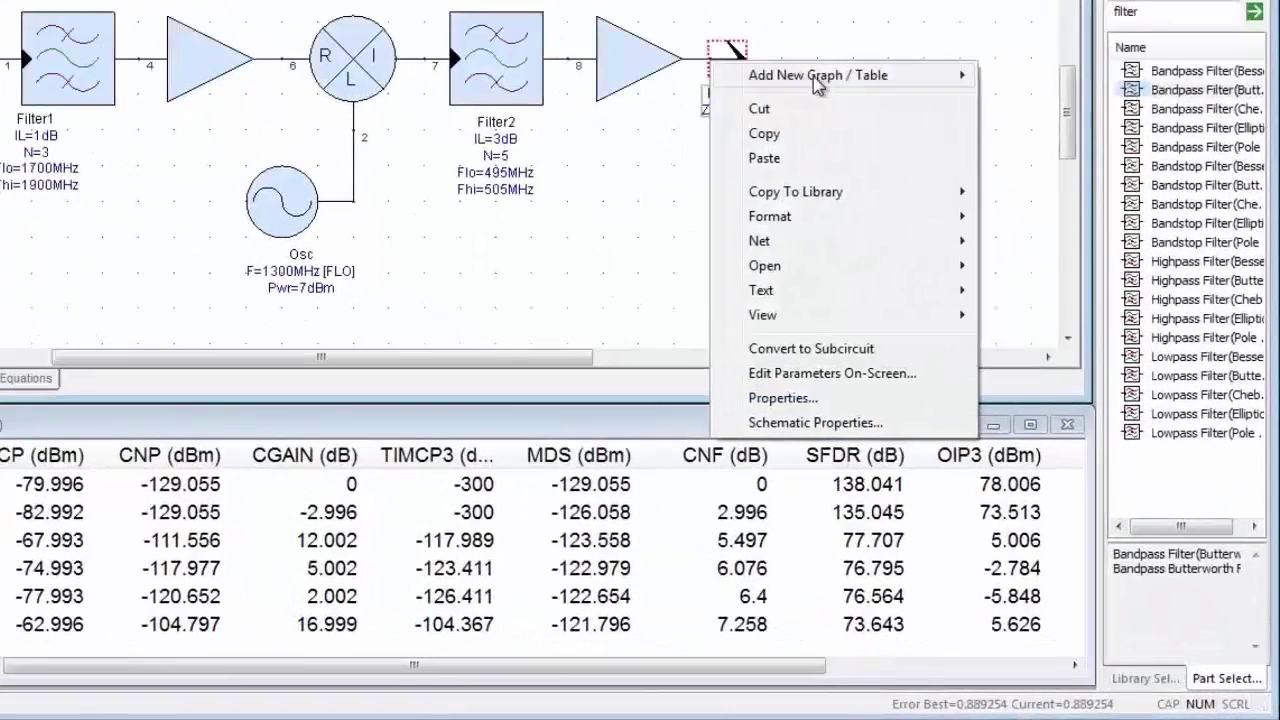
mouse_move(815, 85)
click(1057, 86)
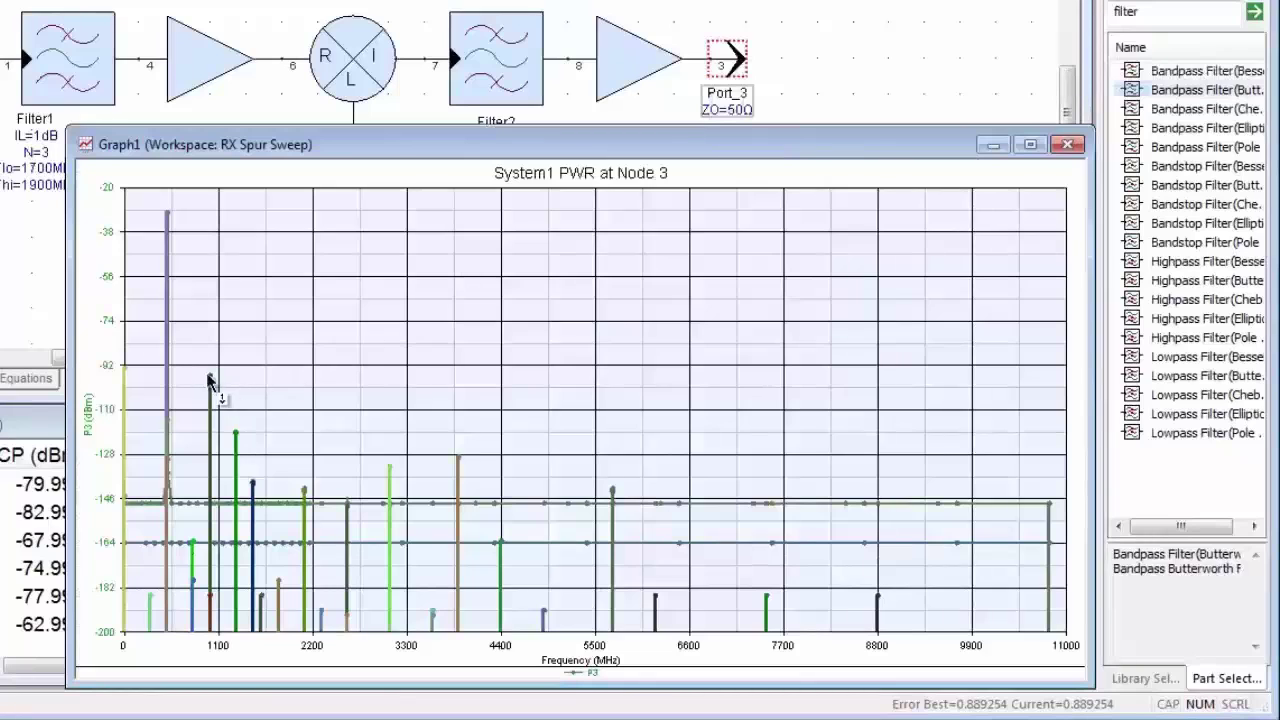
Step: Inspect the output spurs and open the IF Out Sweep spectrum graph
mouse_move(212, 382)
mouse_move(459, 465)
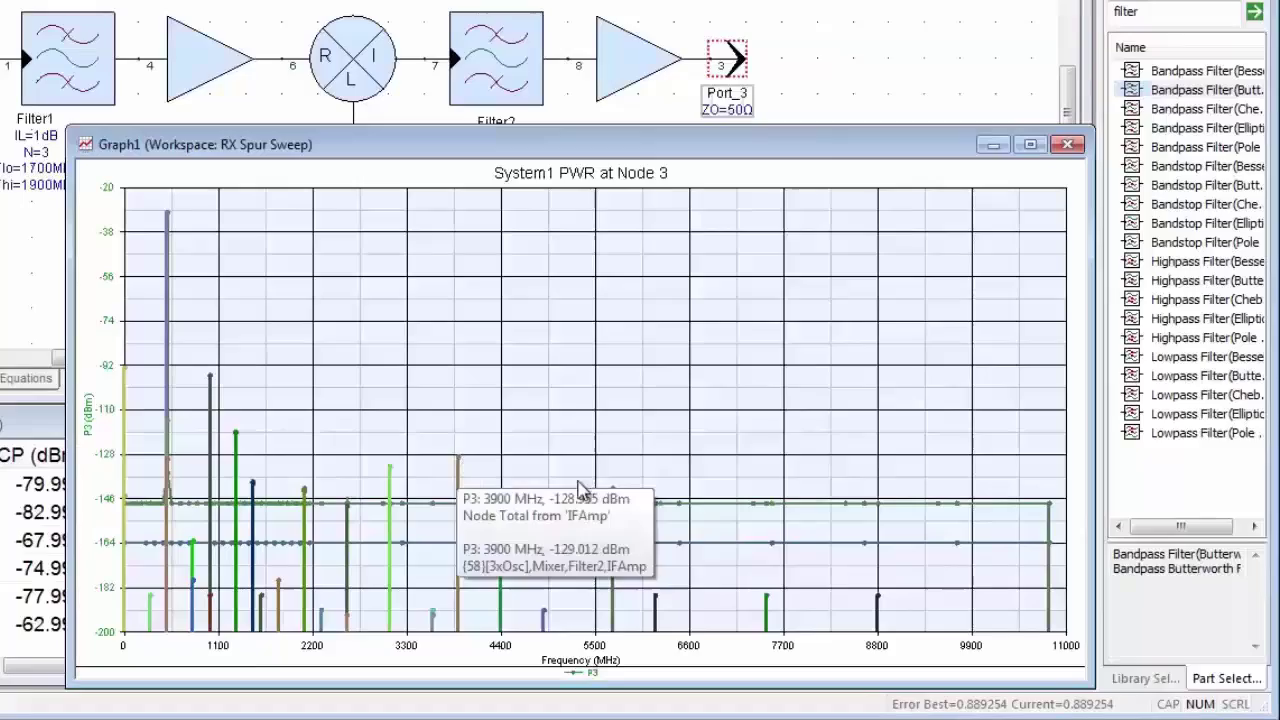
mouse_move(613, 493)
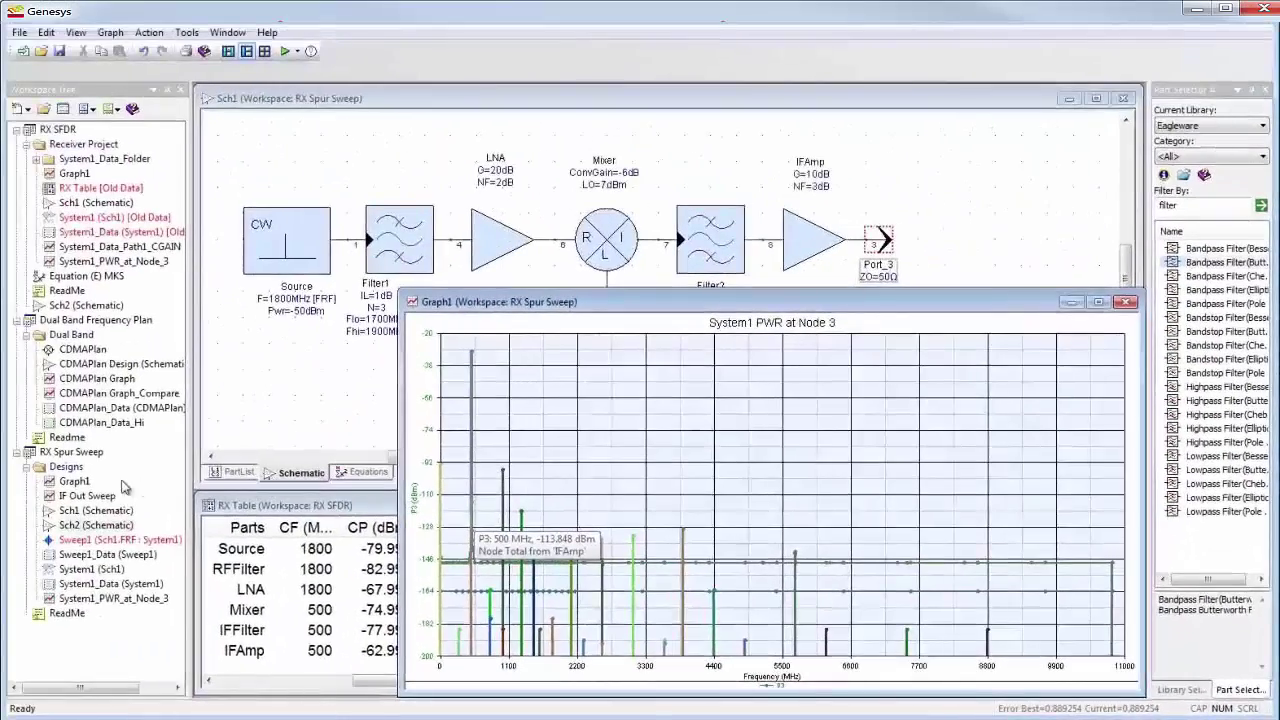
double_click(73, 498)
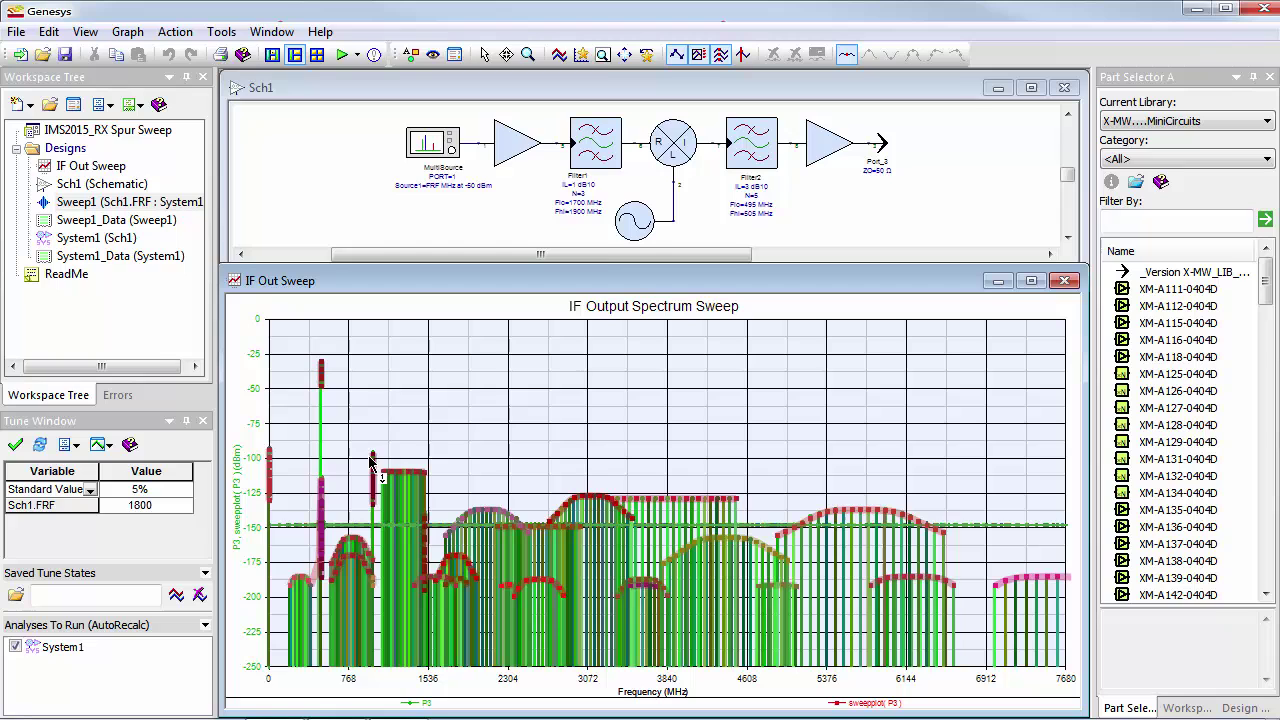
Step: Look over the Sch1 transmitter schematic and its 3D OP1dB, OIP3 and NF graphs
mouse_move(372, 462)
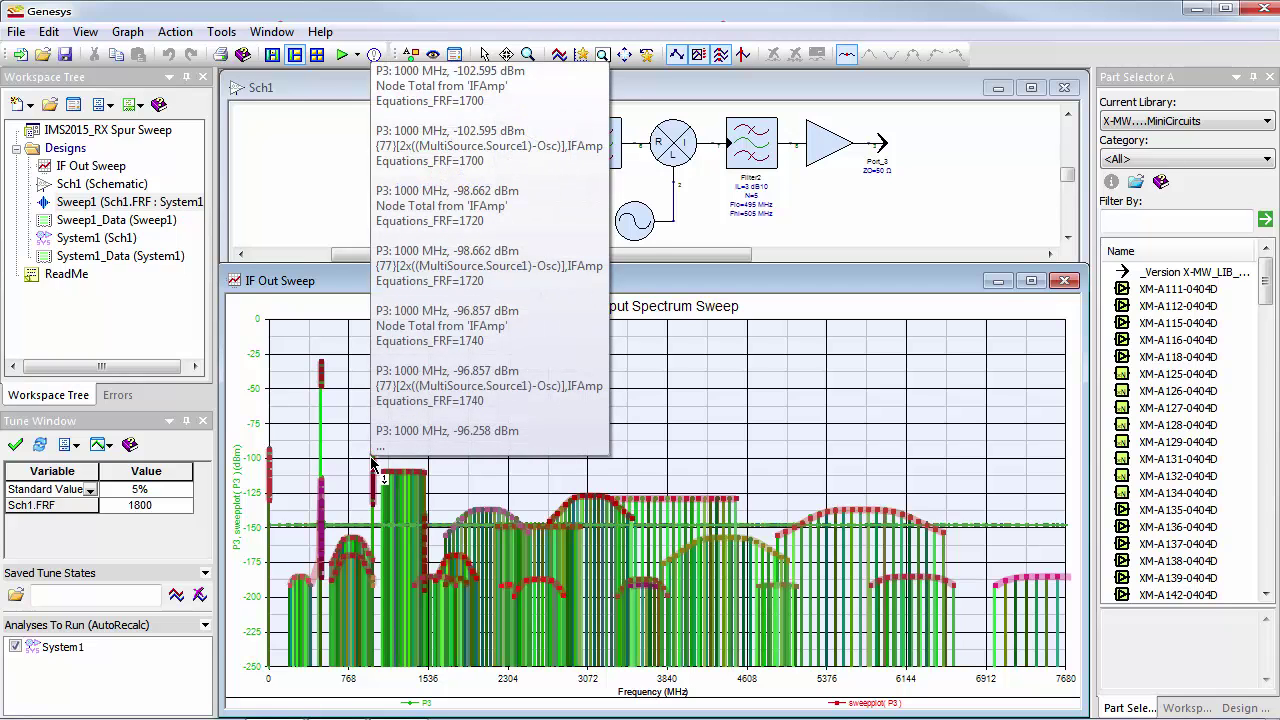
mouse_move(448, 578)
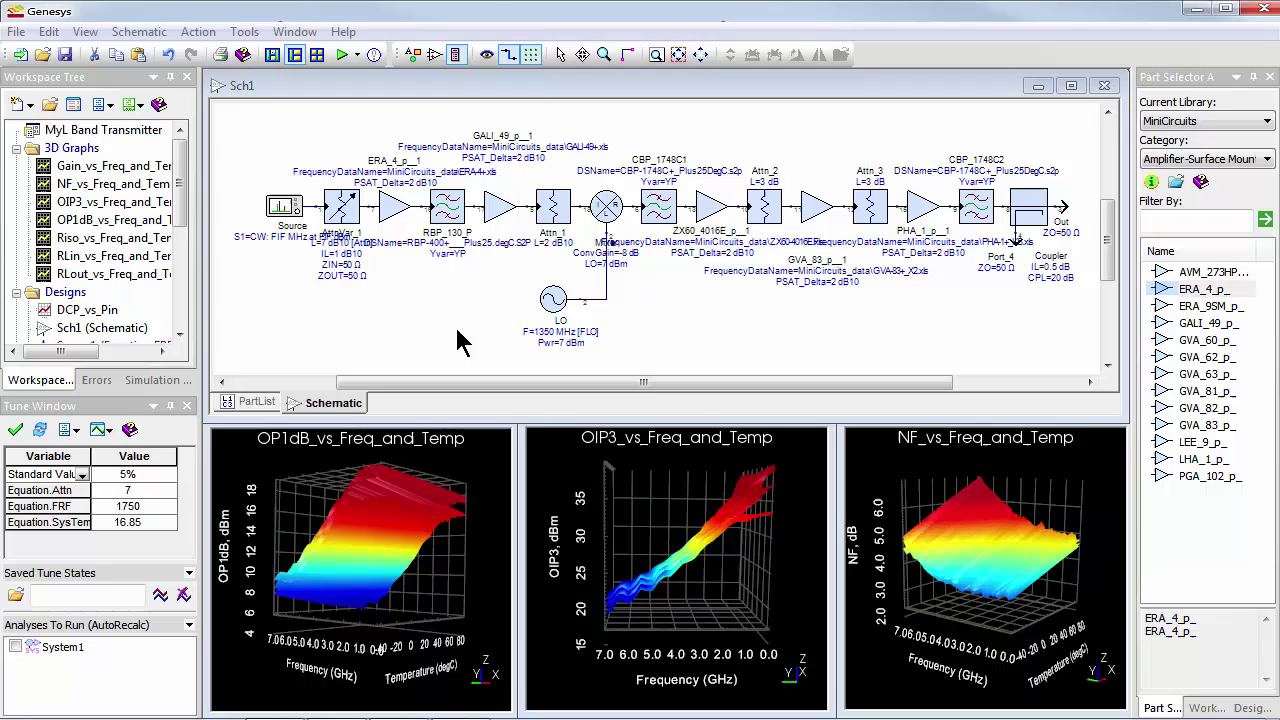
Step: Bring the OP1dB, OIP3 and NF graphs forward in turn, then rotate the OIP3 surface
click(483, 452)
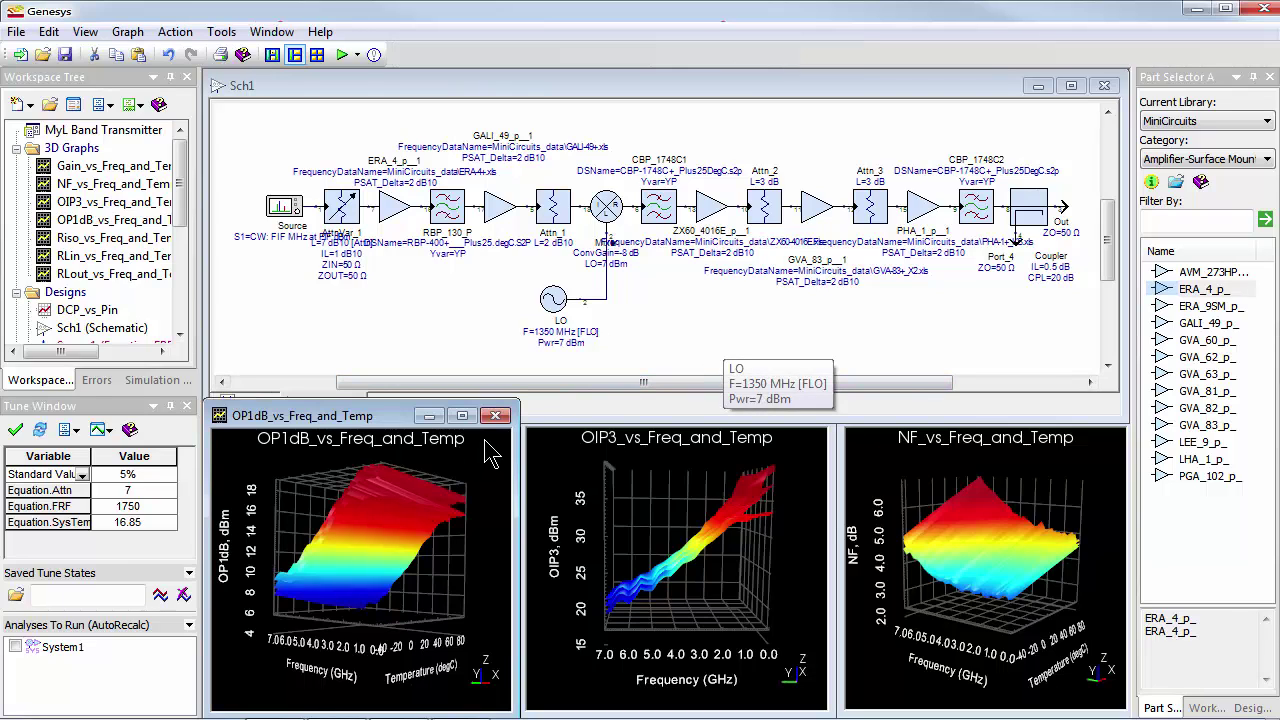
click(808, 453)
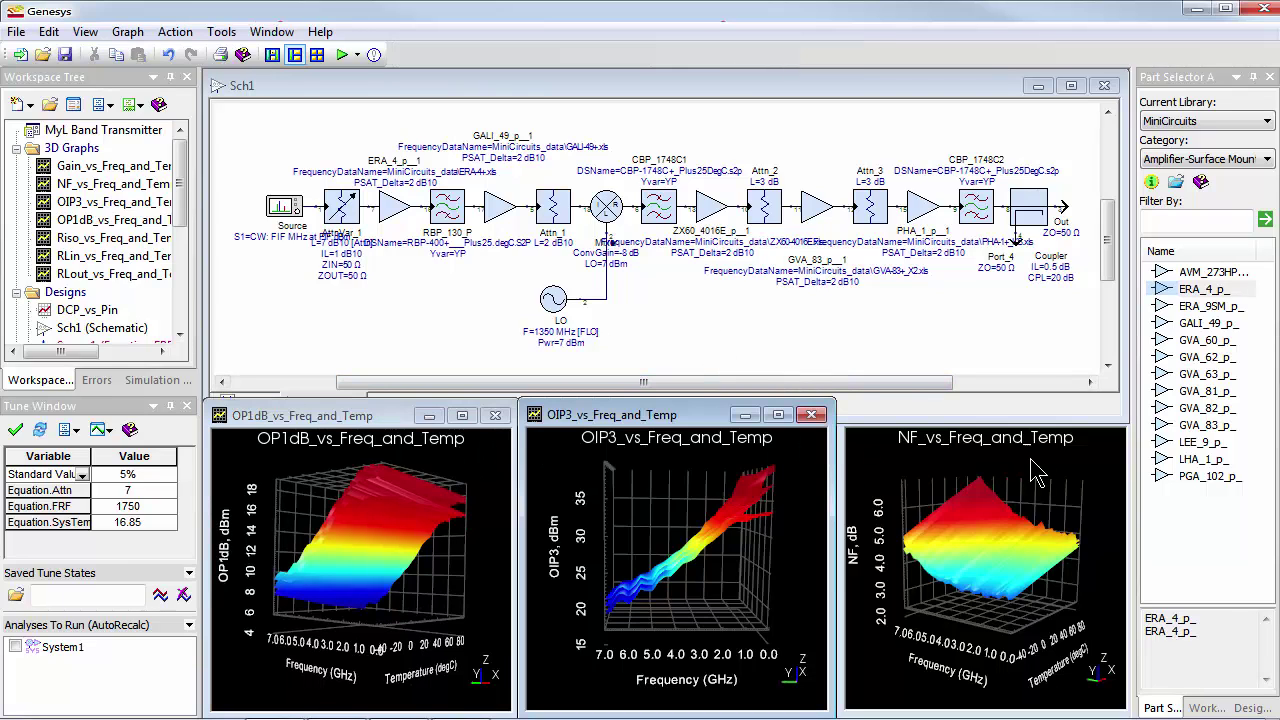
click(1118, 440)
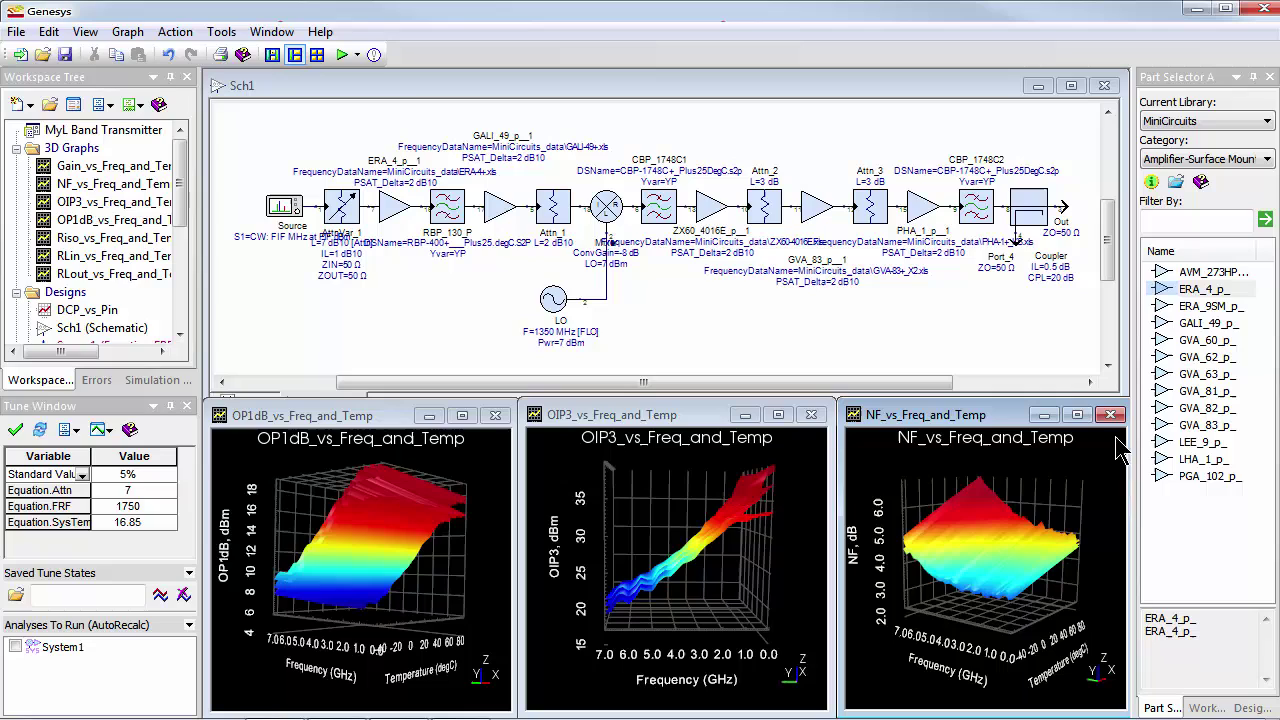
click(578, 614)
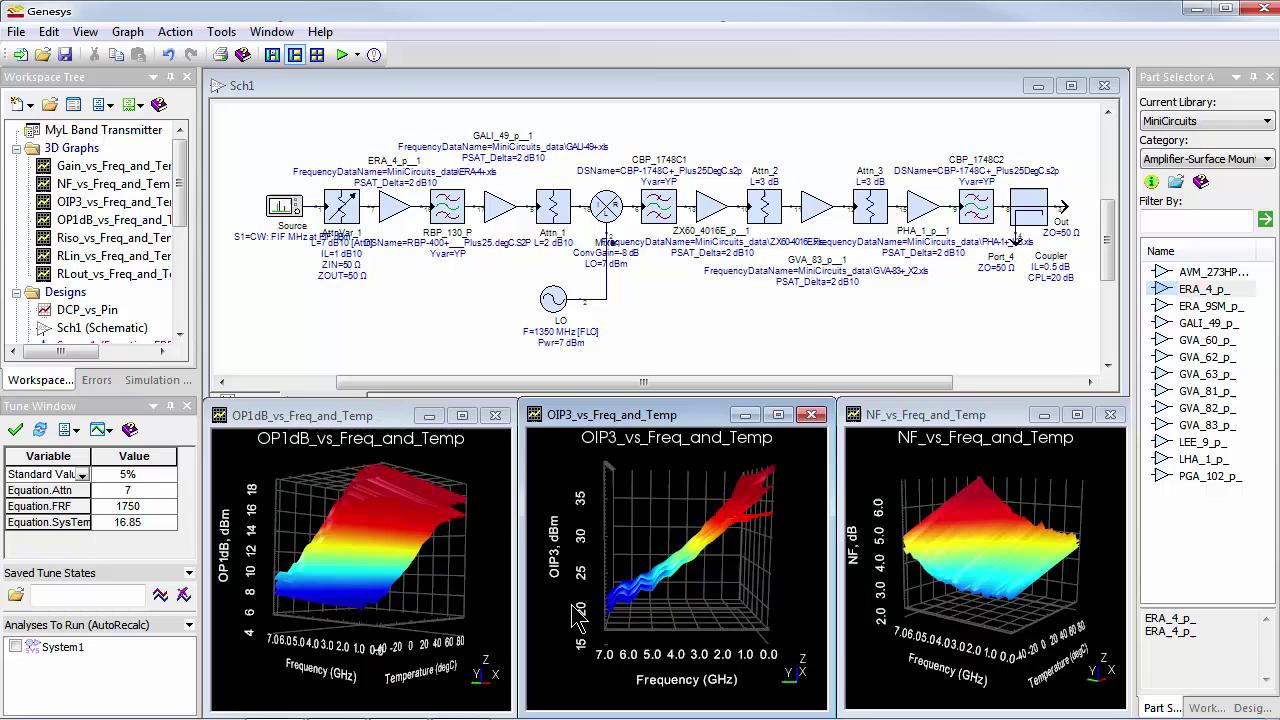
drag(578, 614, 592, 490)
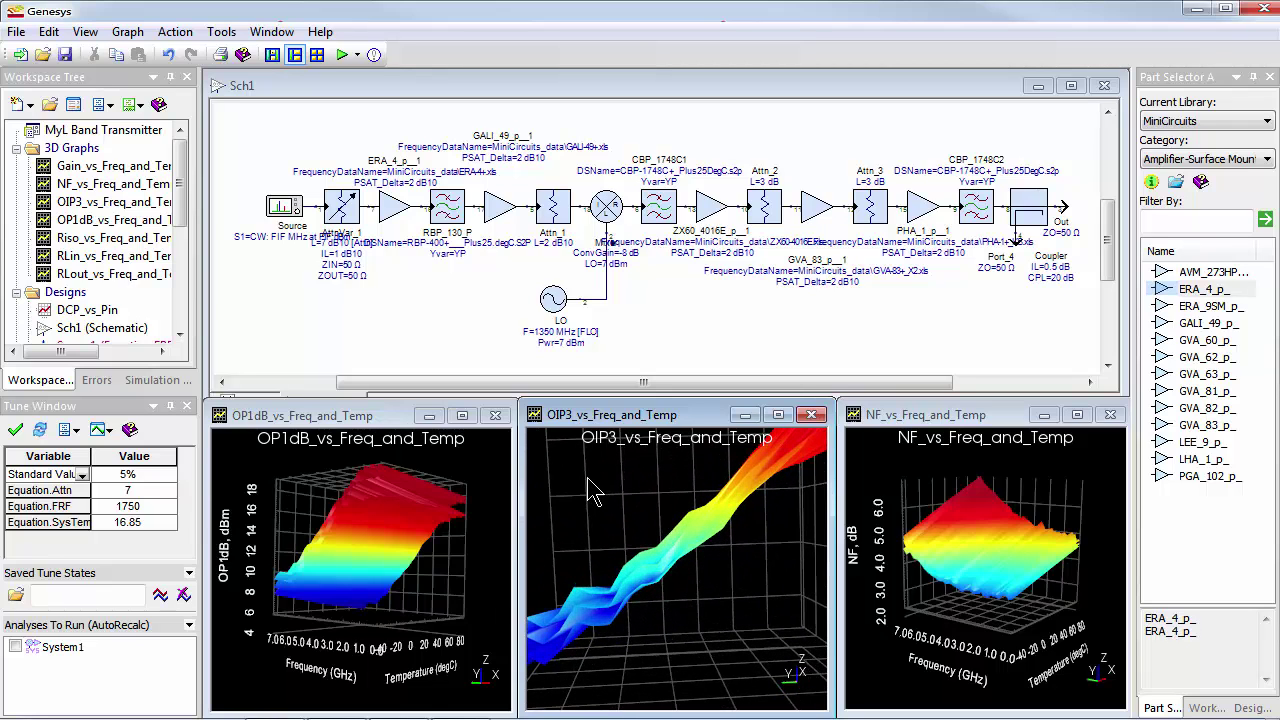
Step: Open the ERA-4+ amplifier's PDF datasheet from the Part Selector
right_click(1218, 291)
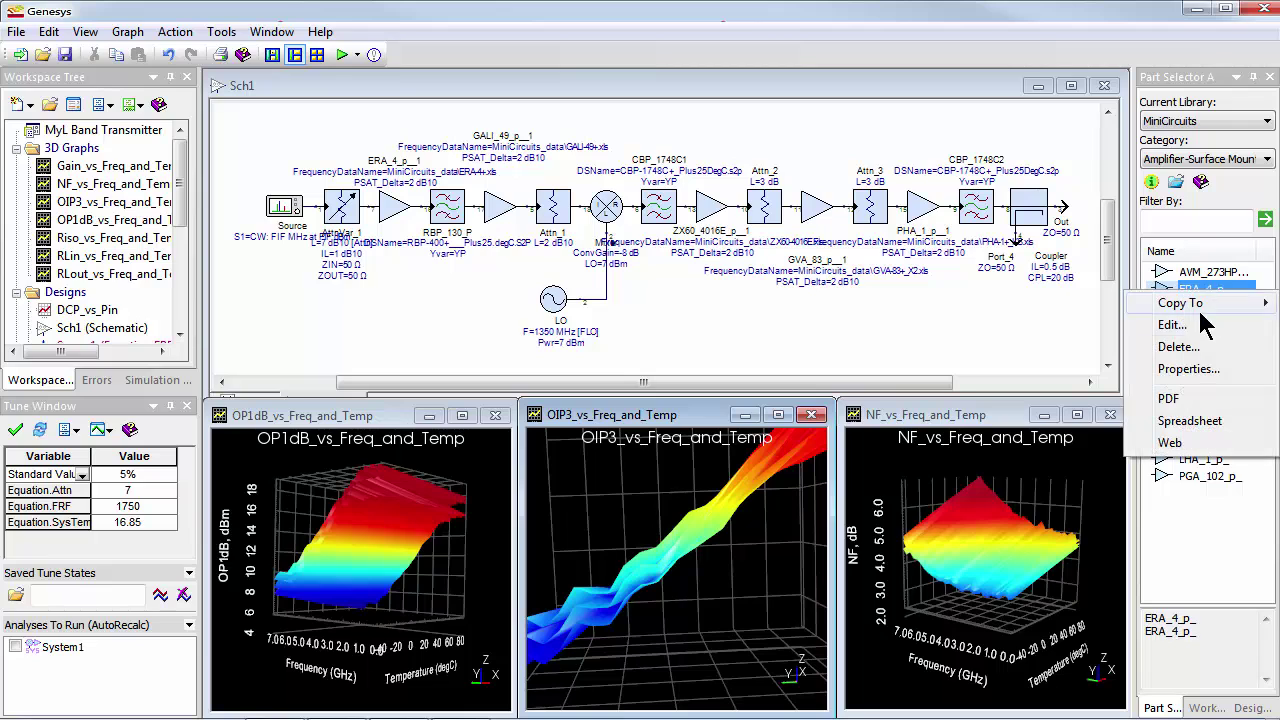
click(1168, 400)
click(1000, 363)
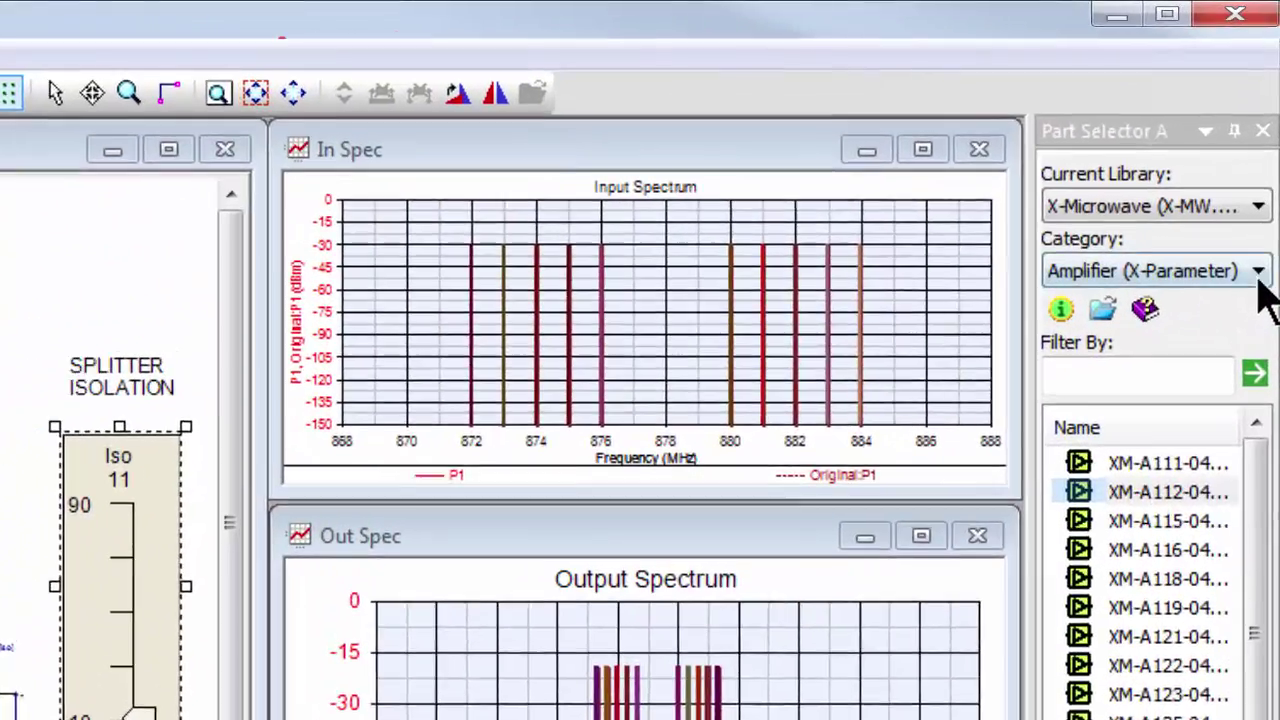
Step: Keep the Amplifier (X-Parameter) category and raise splitter isolation from 11 through 27 and 63 toward 90
click(1266, 159)
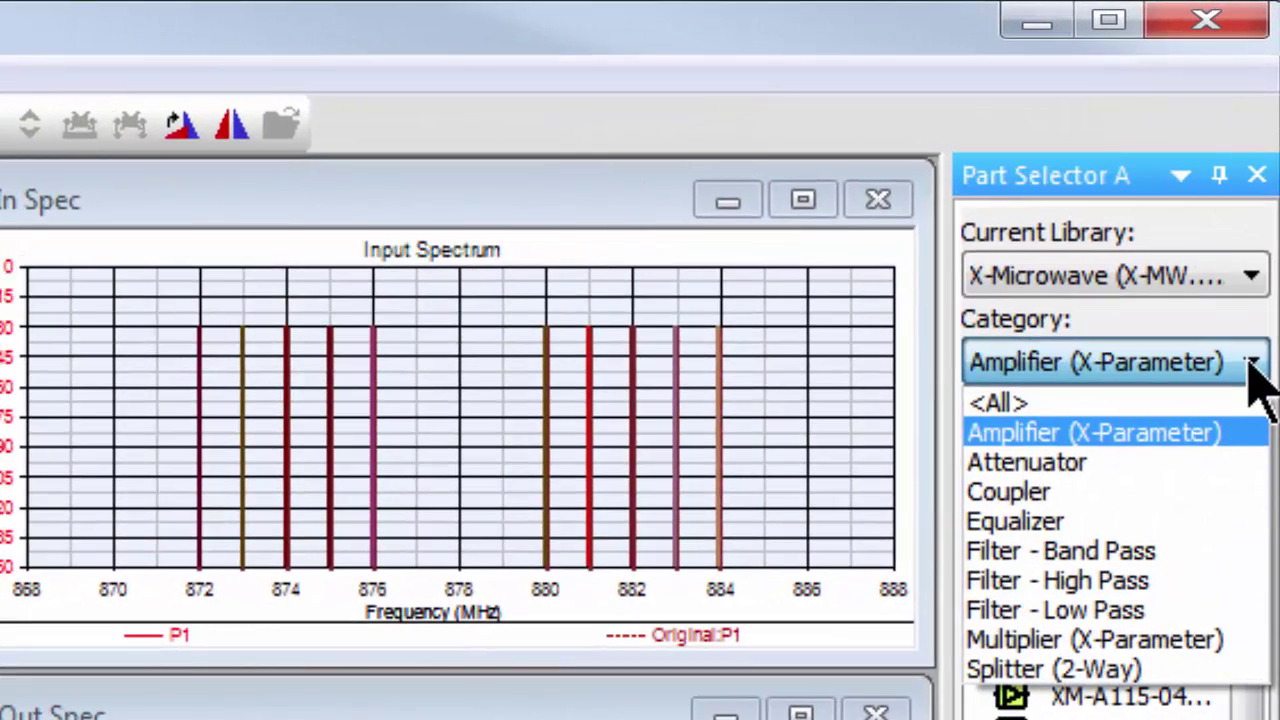
click(1216, 432)
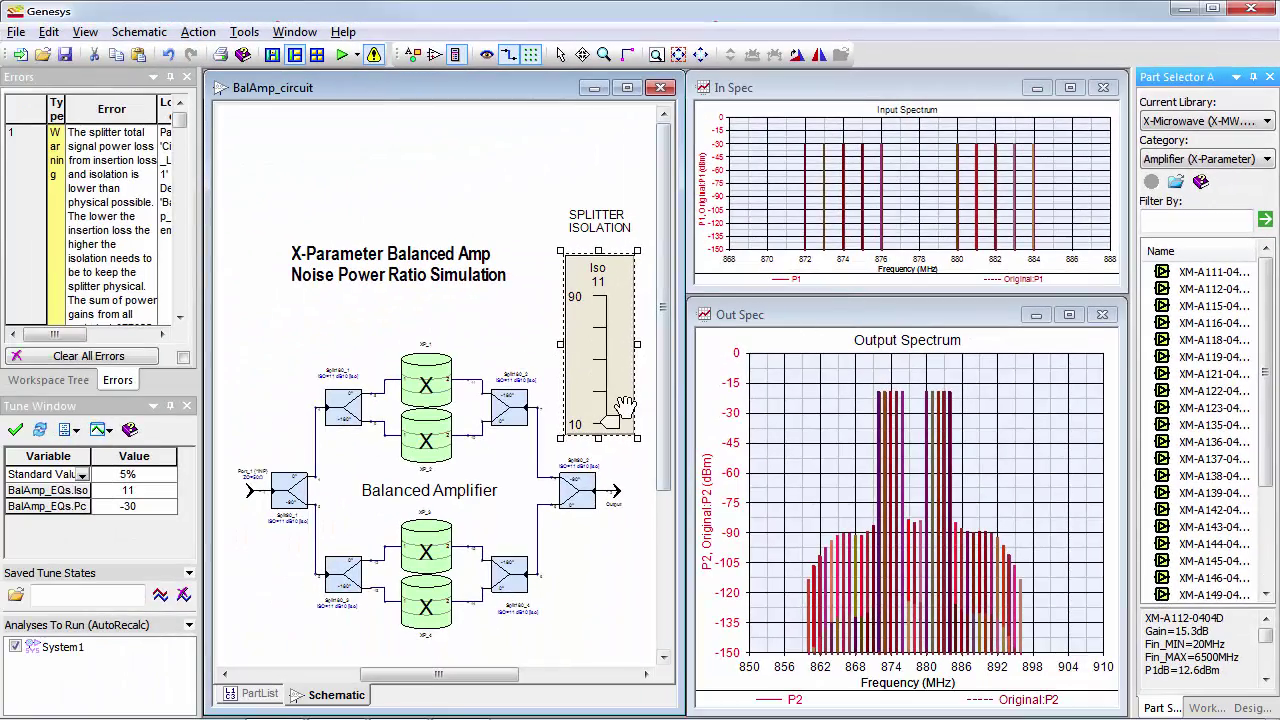
click(624, 405)
drag(615, 420, 614, 403)
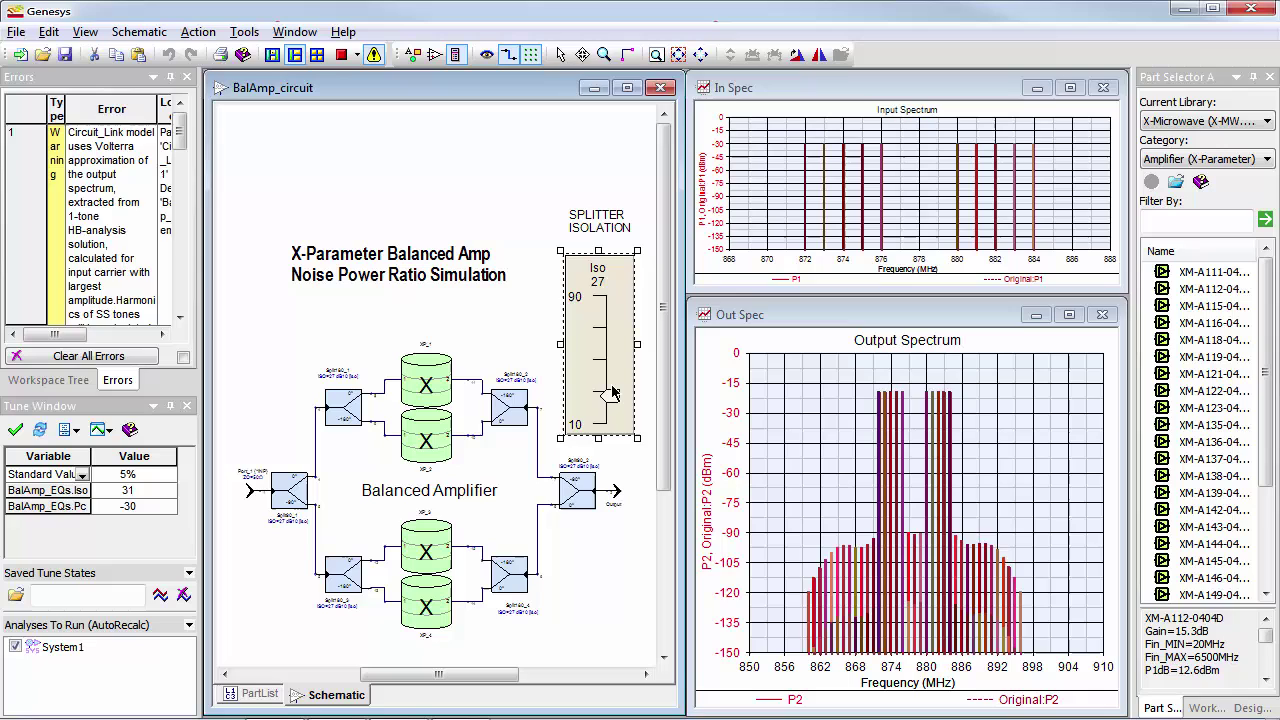
drag(613, 394, 620, 297)
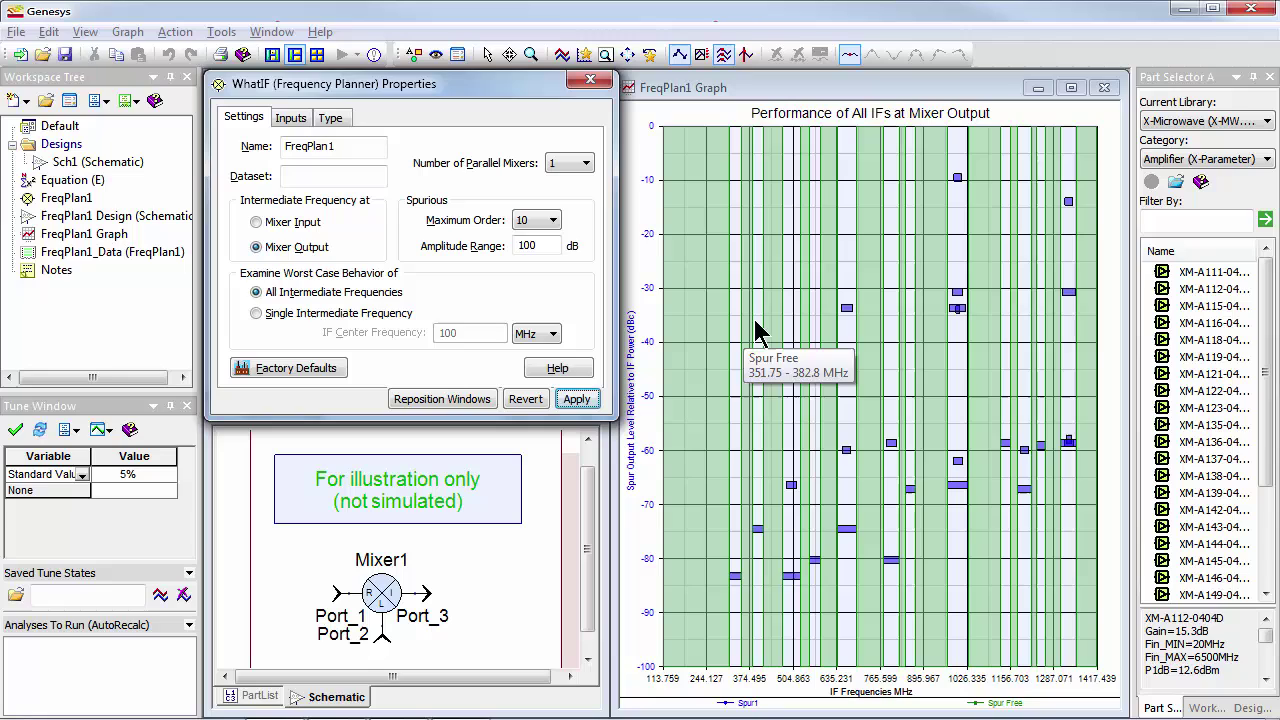
Step: Set Number of Parallel Mixers to 2 and apply it to the frequency plan
click(586, 164)
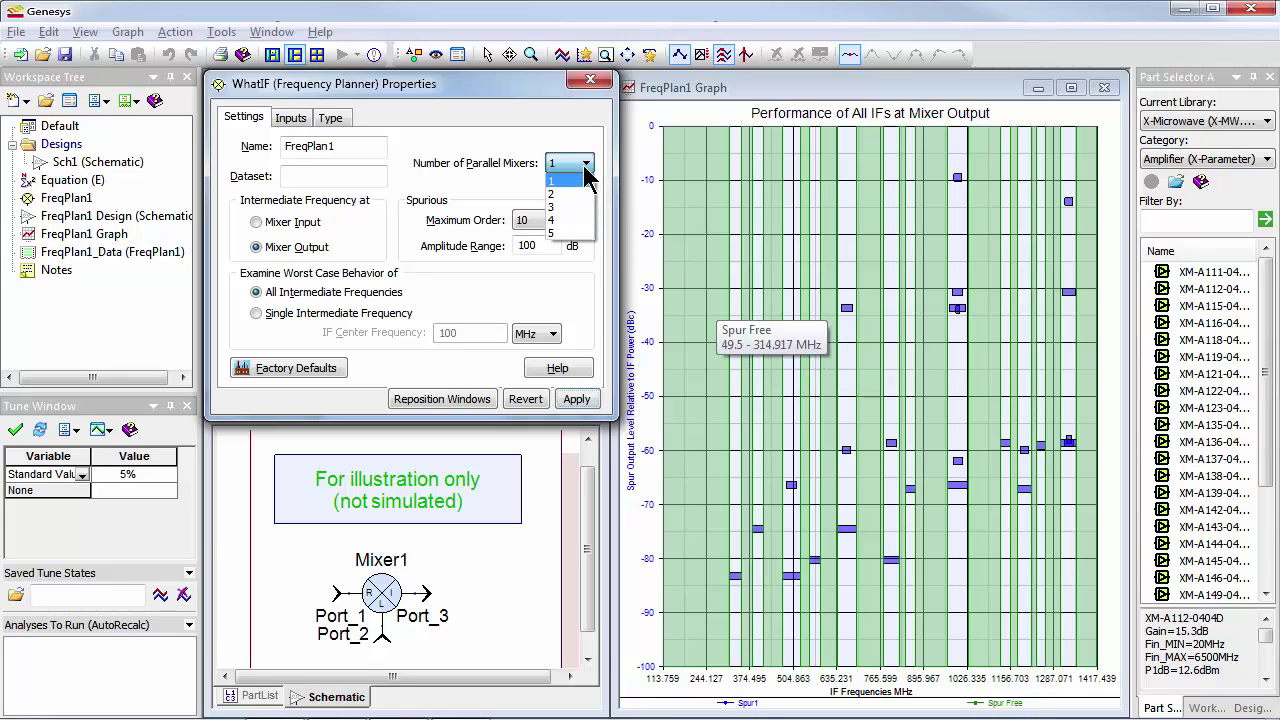
click(566, 193)
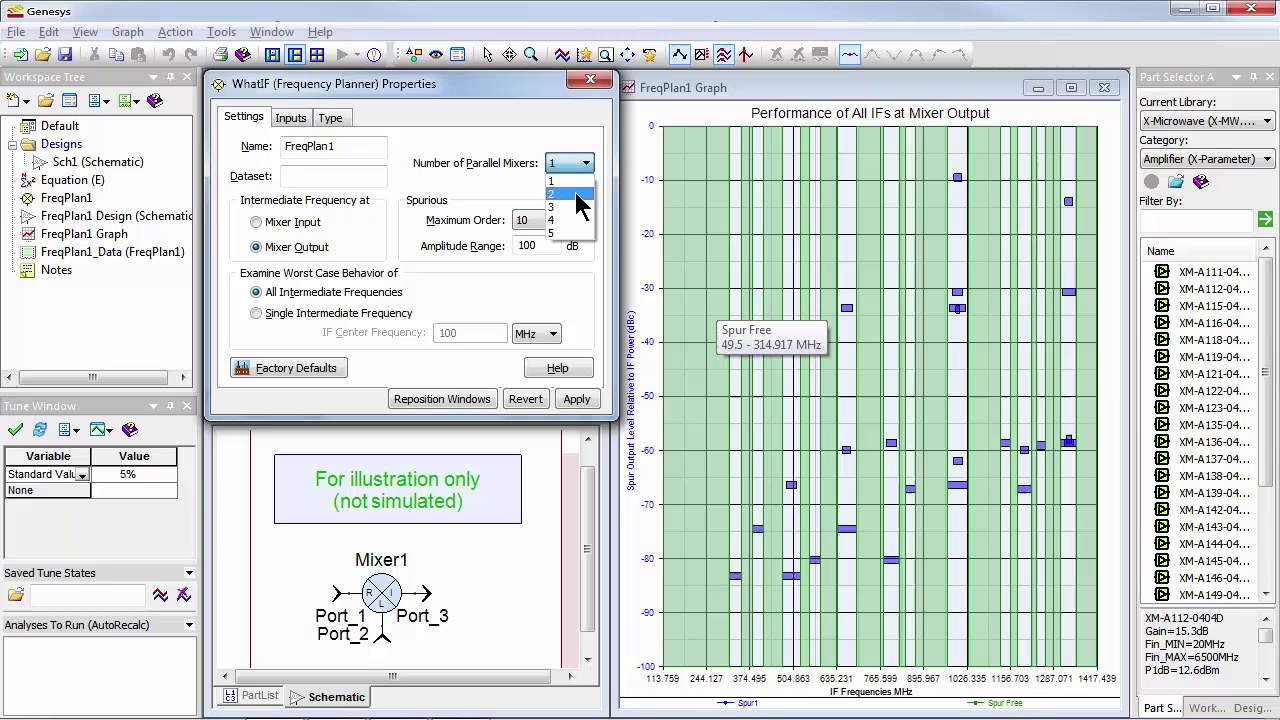
click(578, 401)
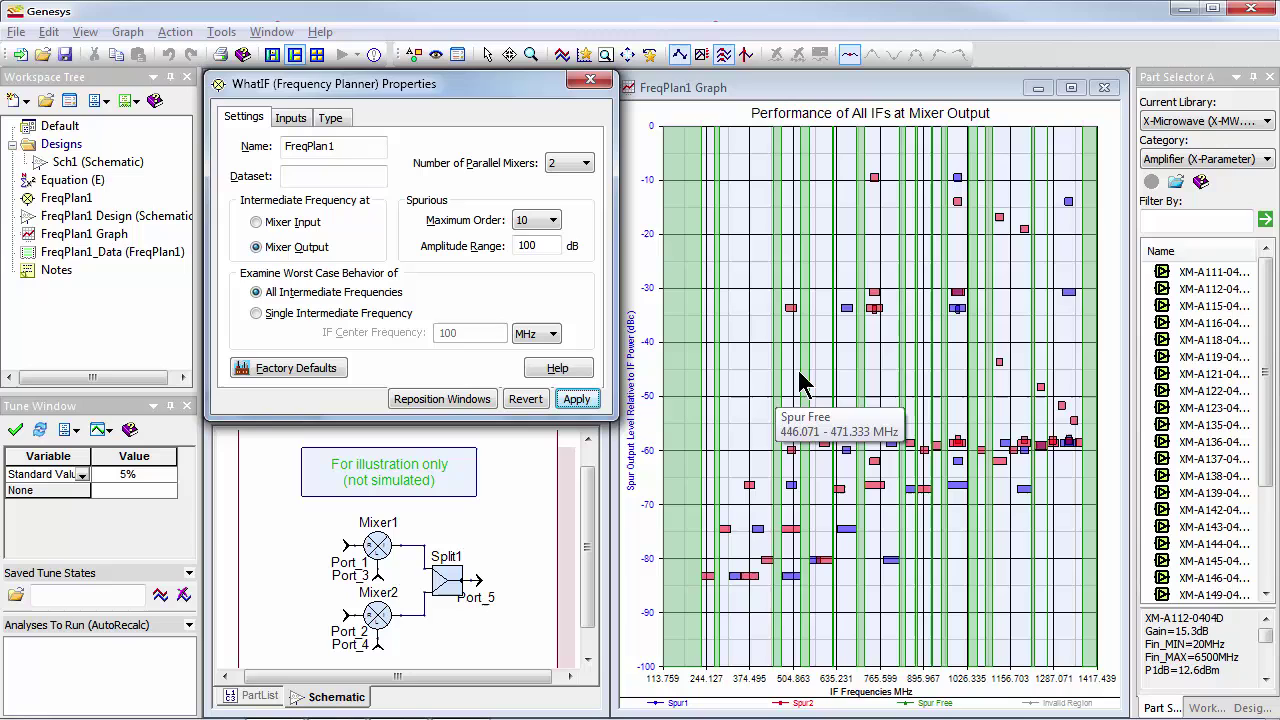
mouse_move(848, 370)
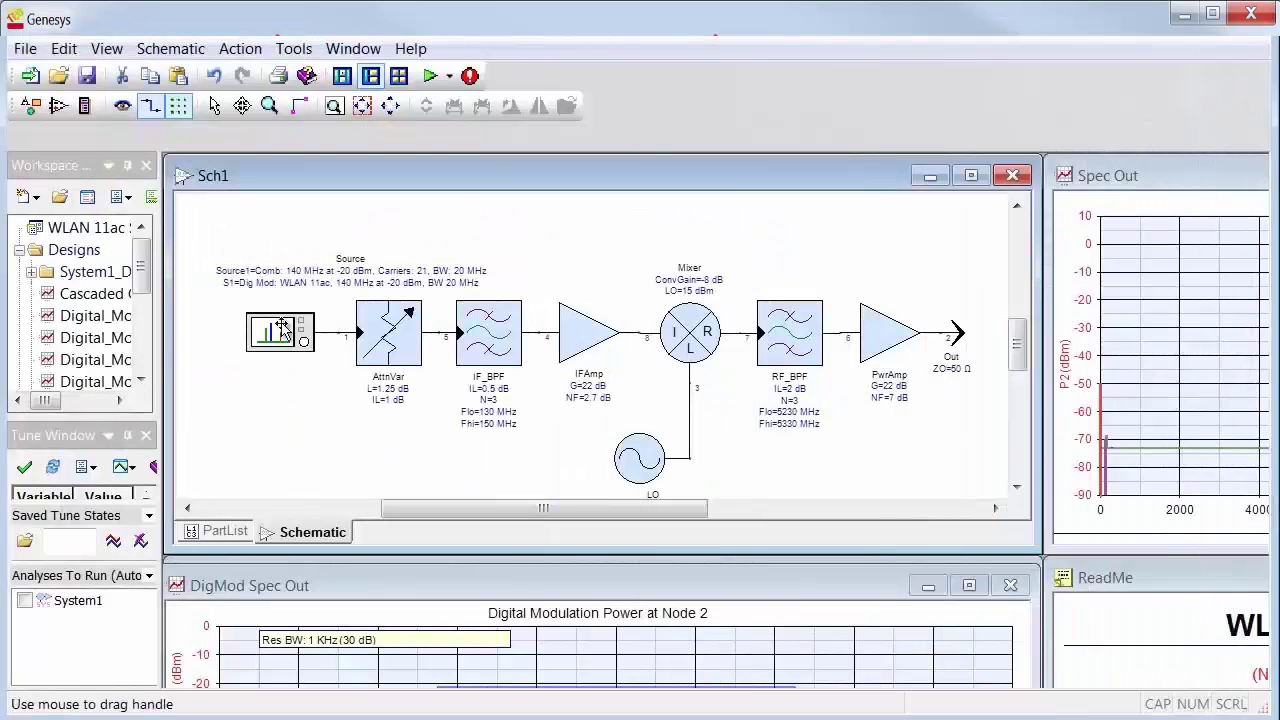
Step: Open the Source part's settings and check its available modulation types
double_click(283, 332)
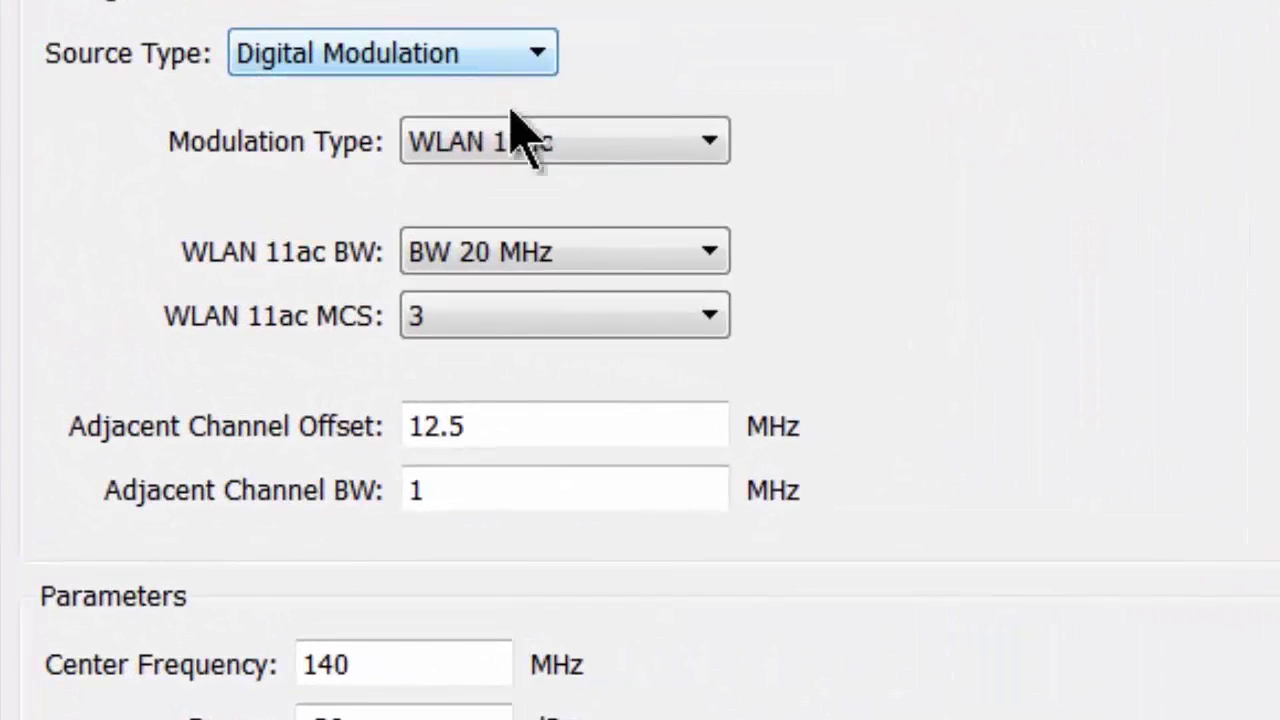
click(708, 145)
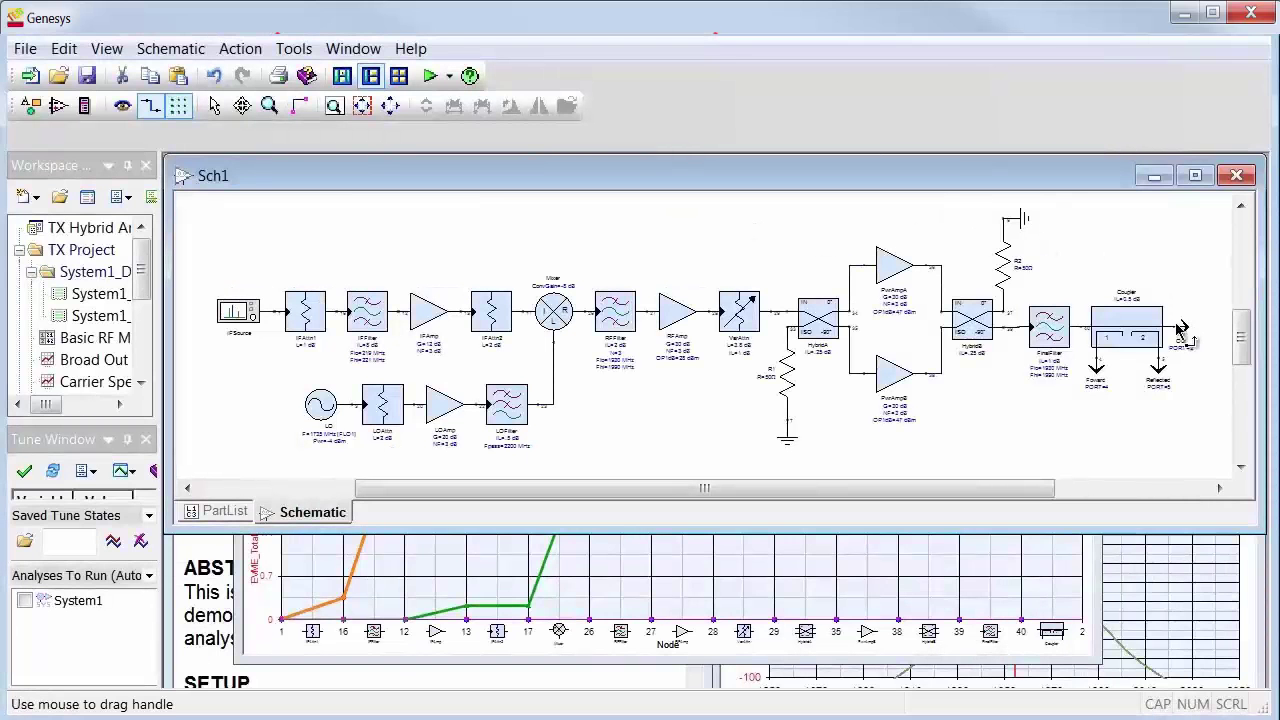
Step: Add a level diagram graph of EVM estimates at each node
right_click(1180, 330)
mouse_move(1065, 341)
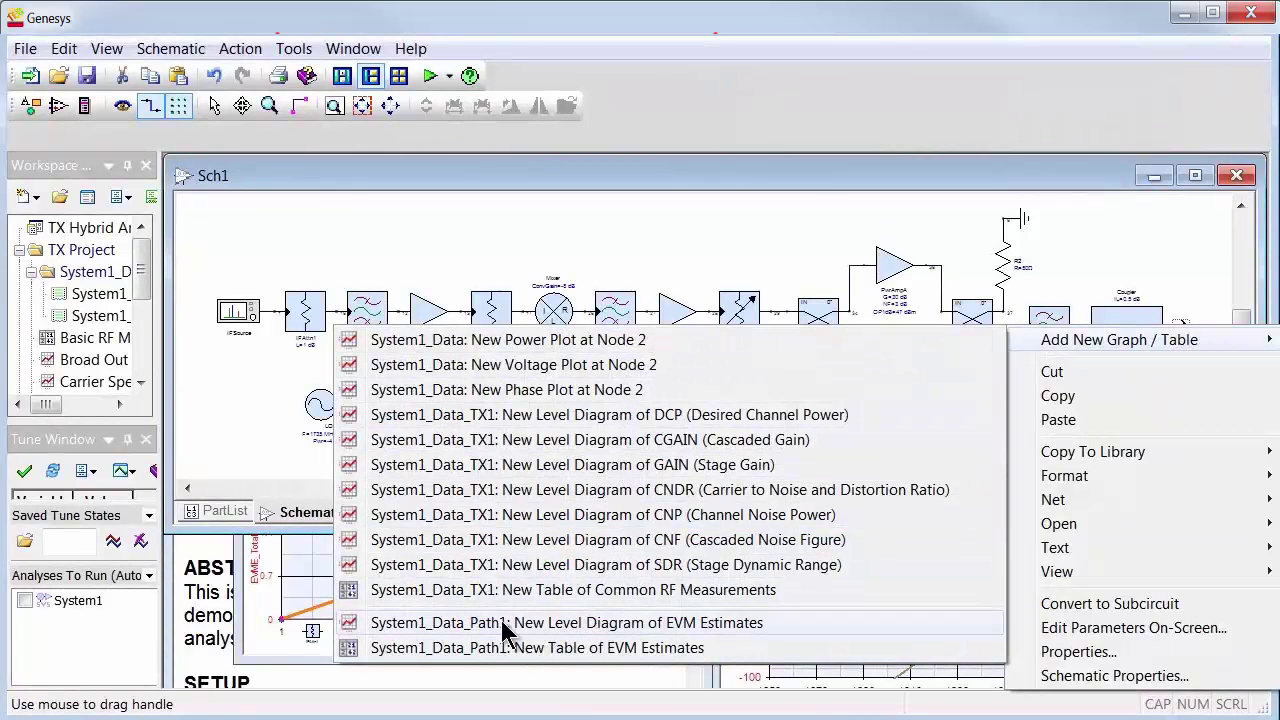
click(366, 622)
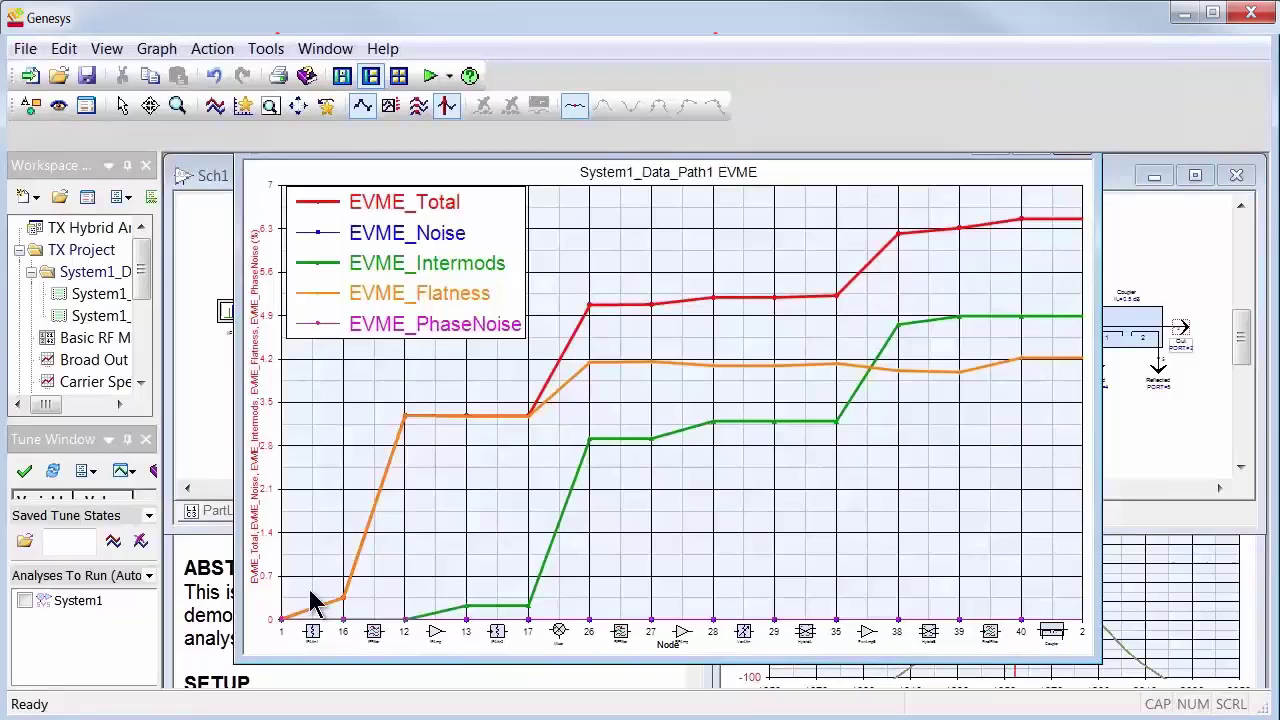
Step: Set the IFFilter's band edges to Flo 218 MHz and Fhi 222 MHz
mouse_move(588, 375)
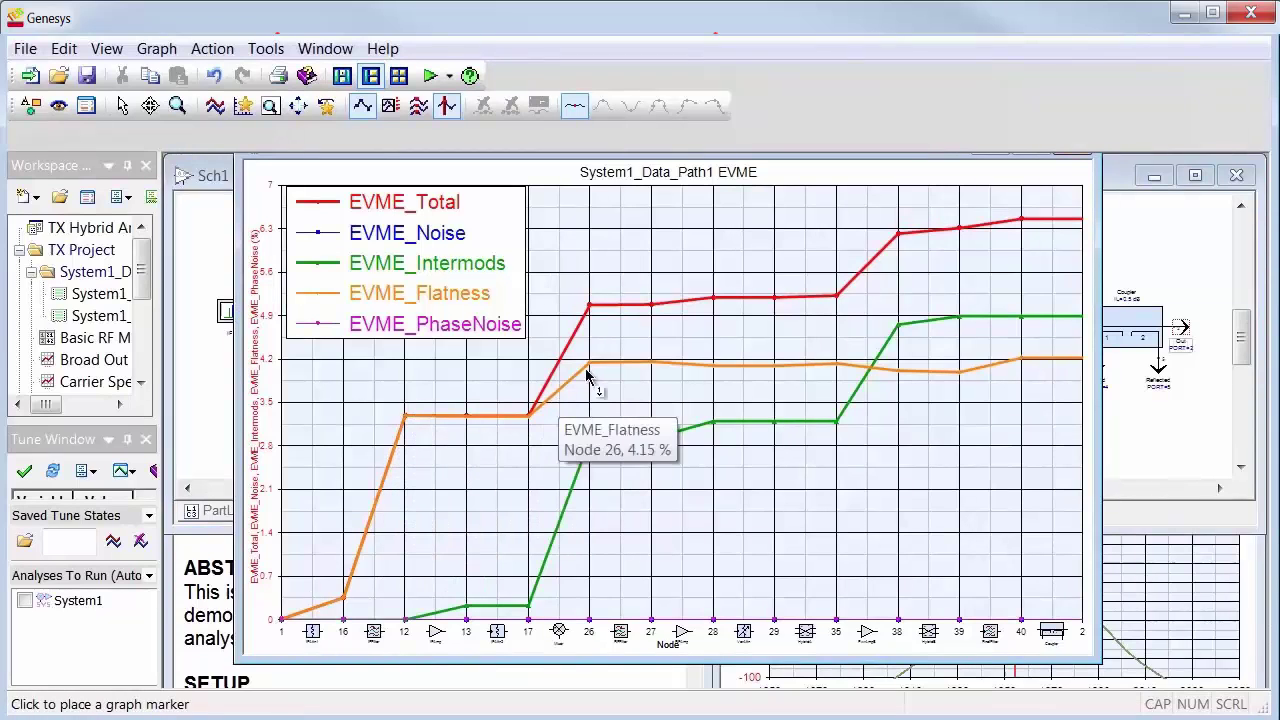
mouse_move(614, 312)
mouse_move(604, 444)
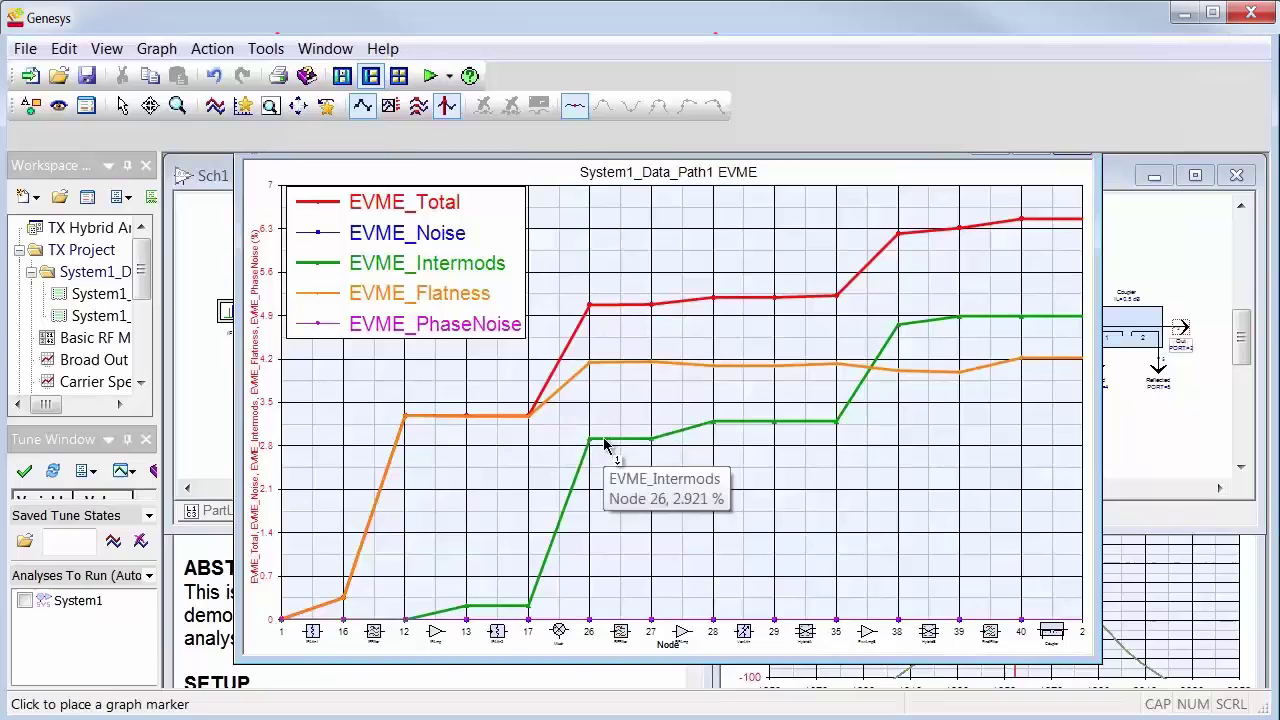
mouse_move(366, 565)
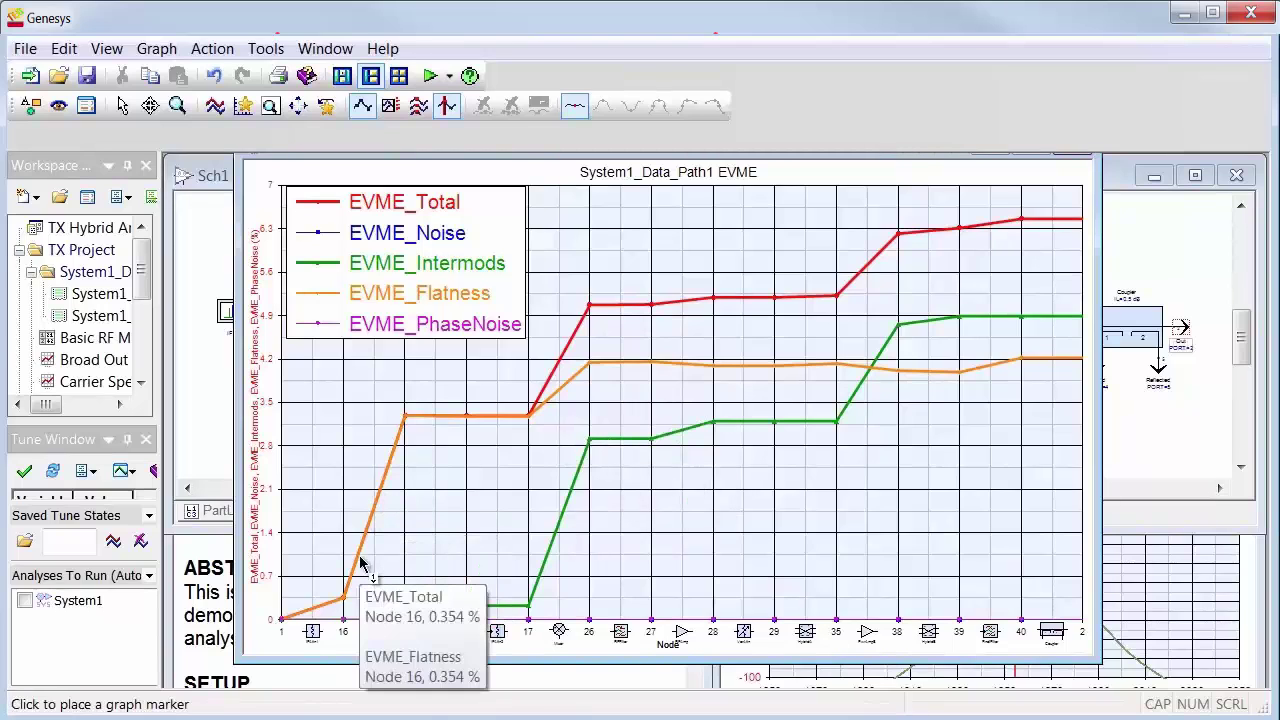
double_click(378, 645)
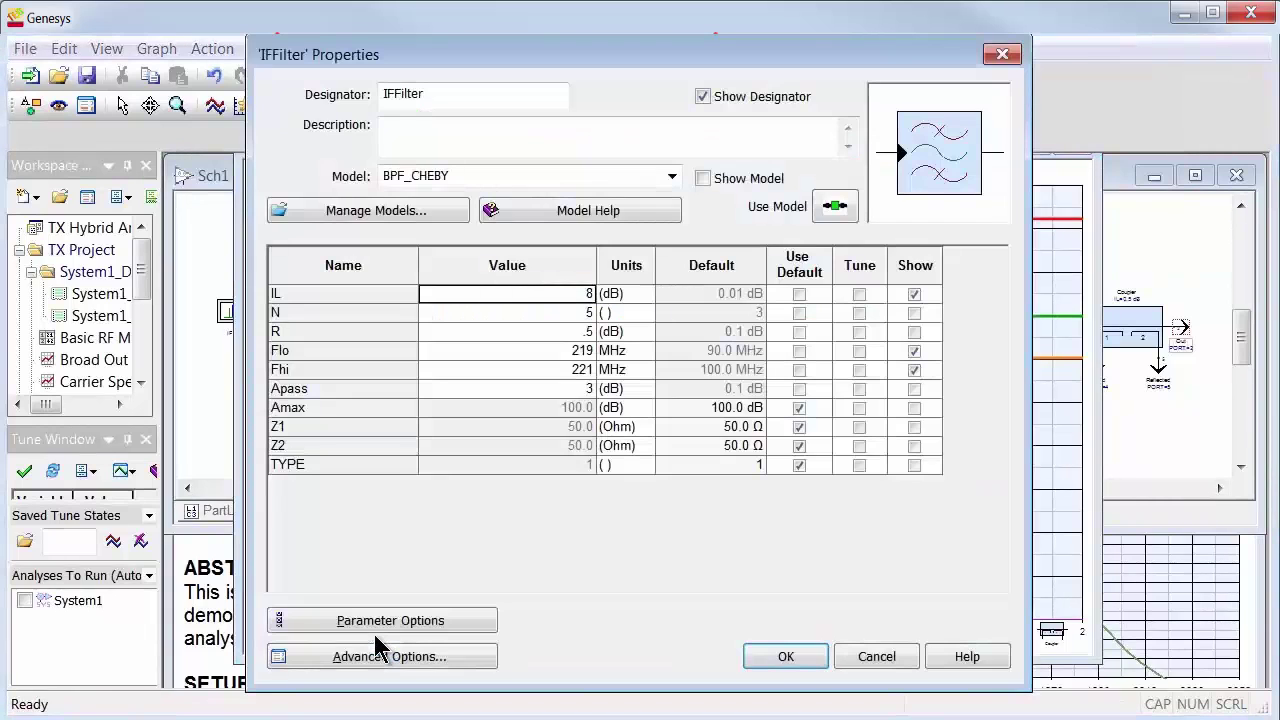
click(586, 350)
drag(586, 350, 594, 372)
click(585, 372)
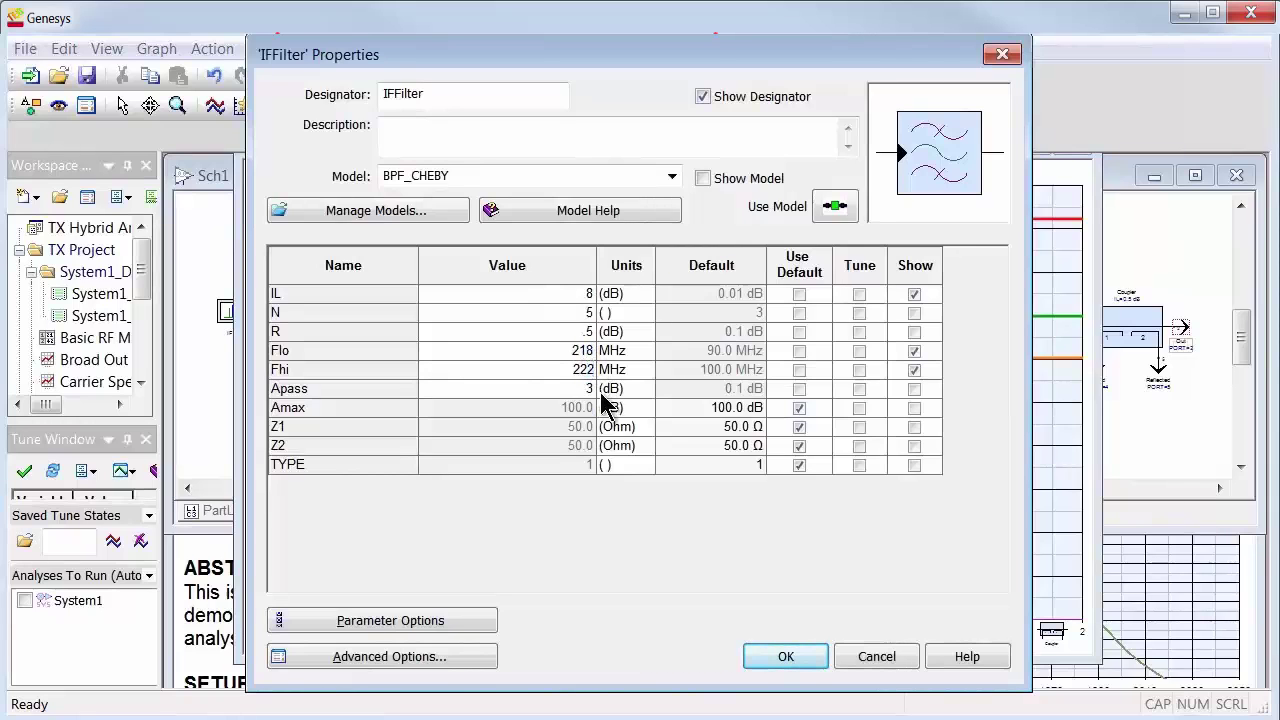
text(2)
click(808, 652)
click(430, 76)
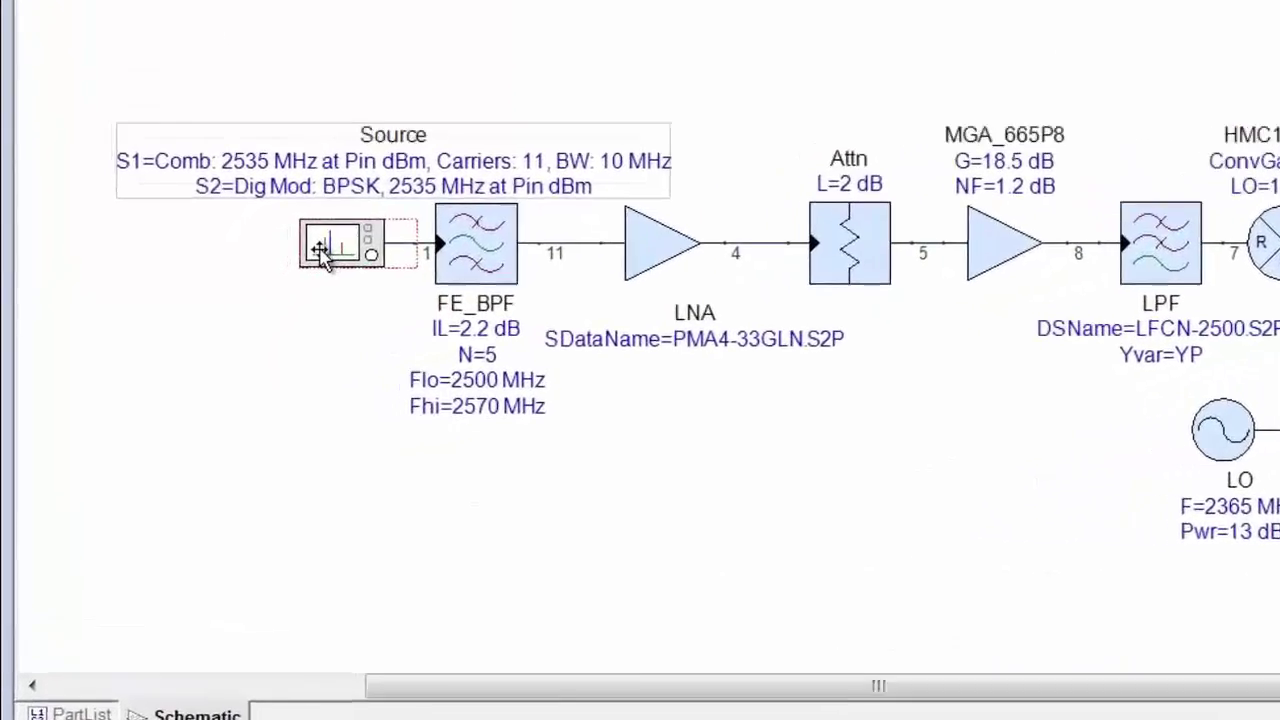
Step: Set the source's modulation to LTE - Downlink with test model ETM31
double_click(259, 317)
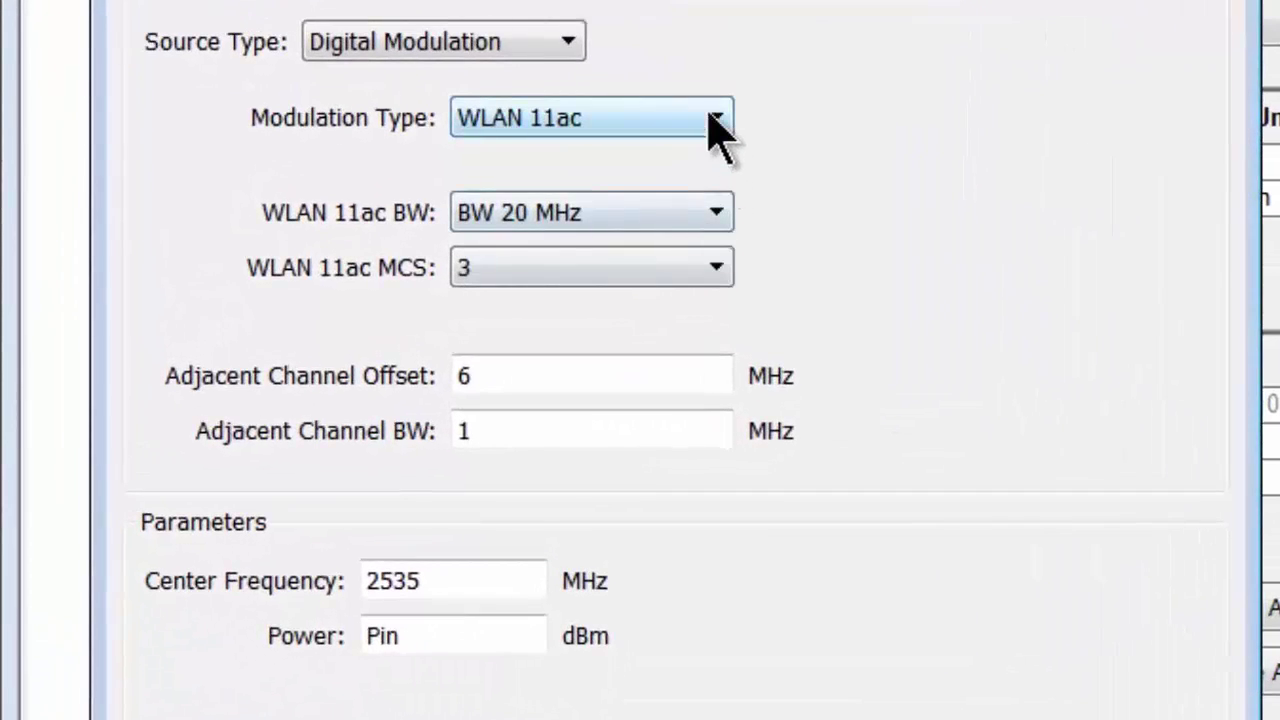
click(595, 144)
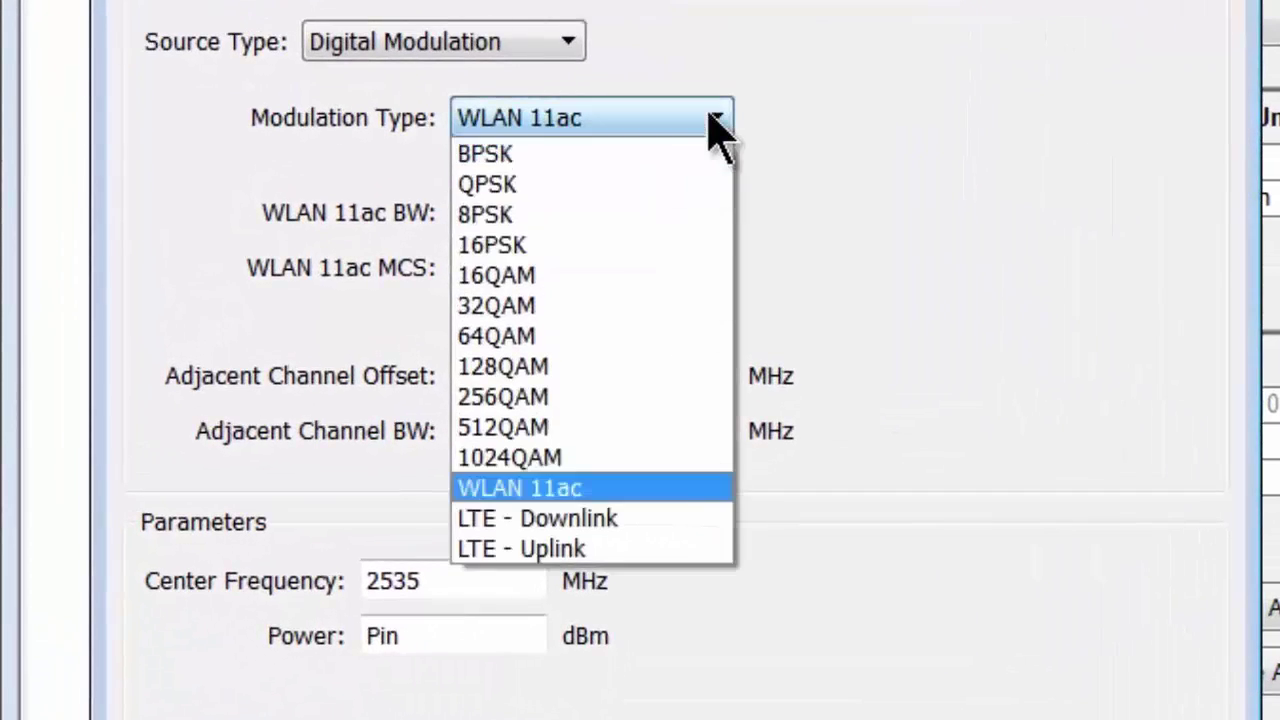
click(652, 524)
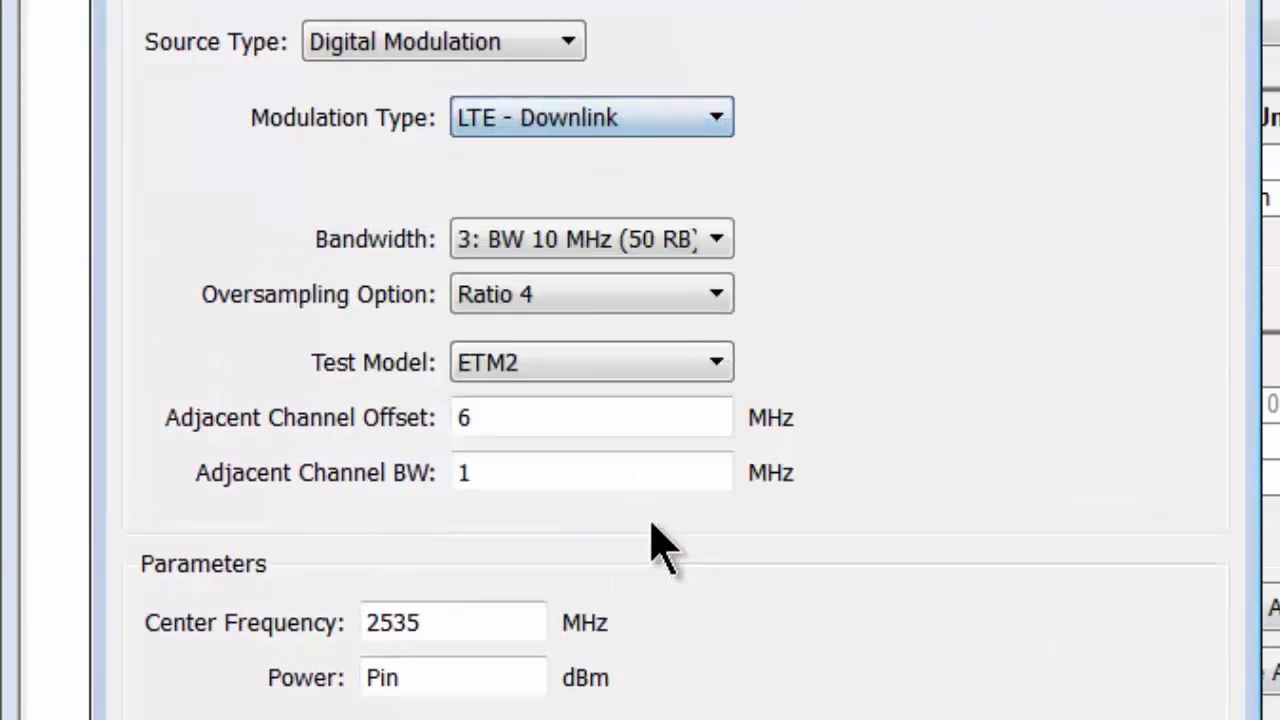
click(685, 372)
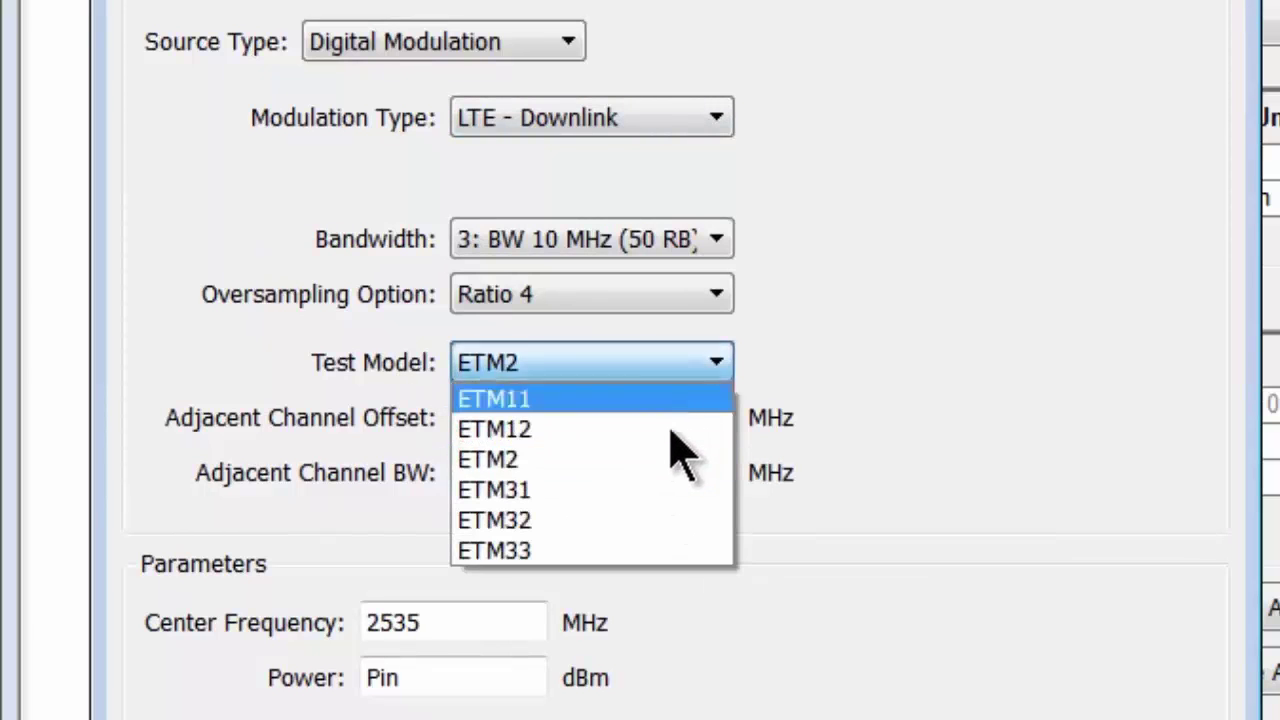
click(661, 489)
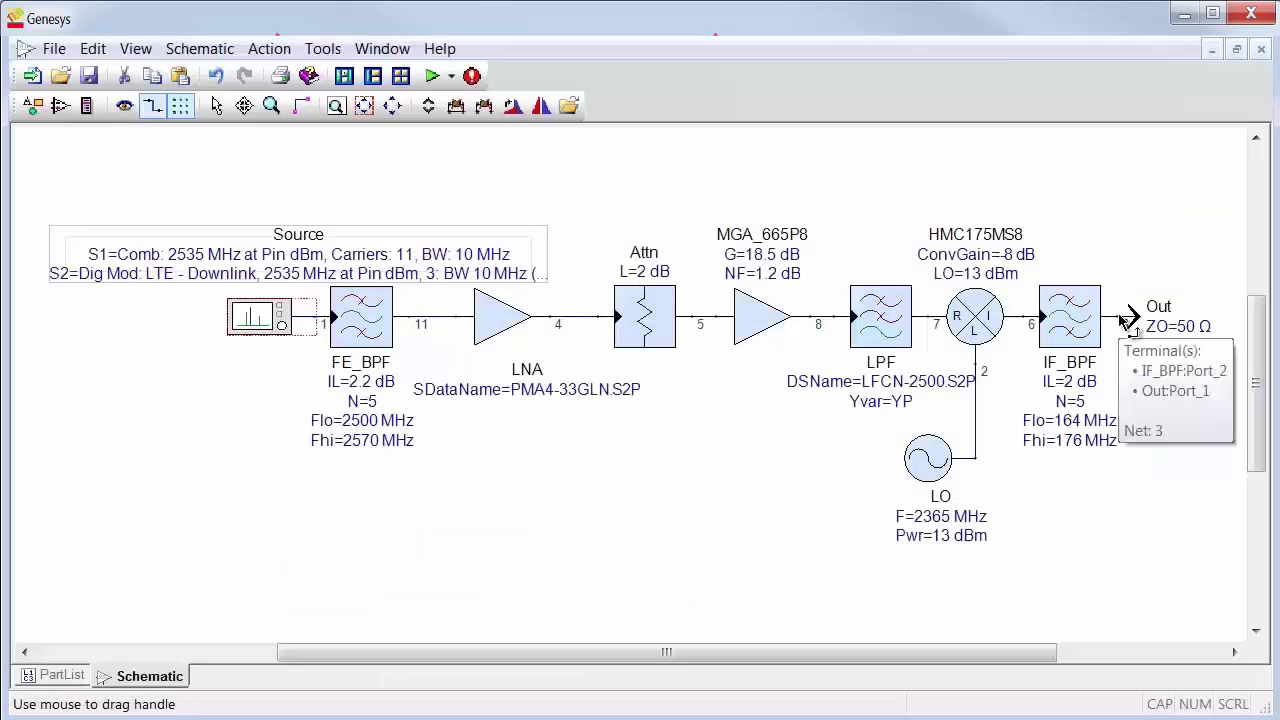
Step: Add a digital modulation graph at the output node, Node 3
right_click(1122, 318)
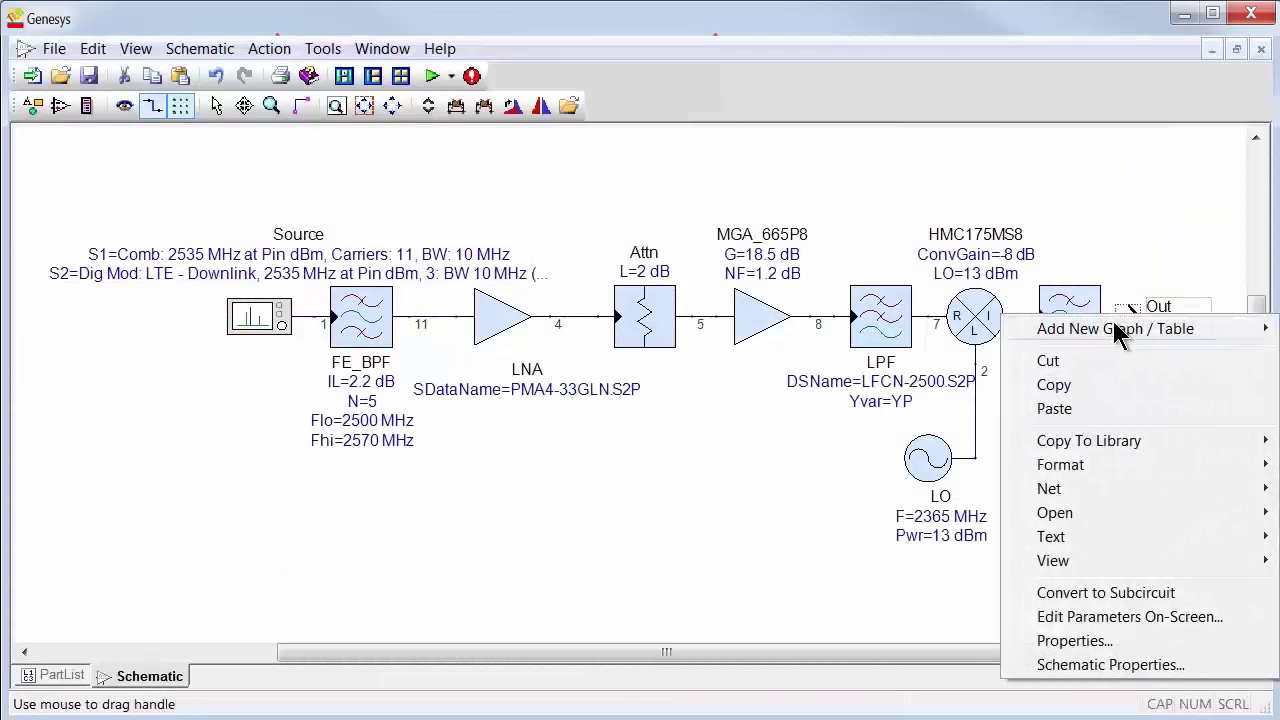
mouse_move(1116, 326)
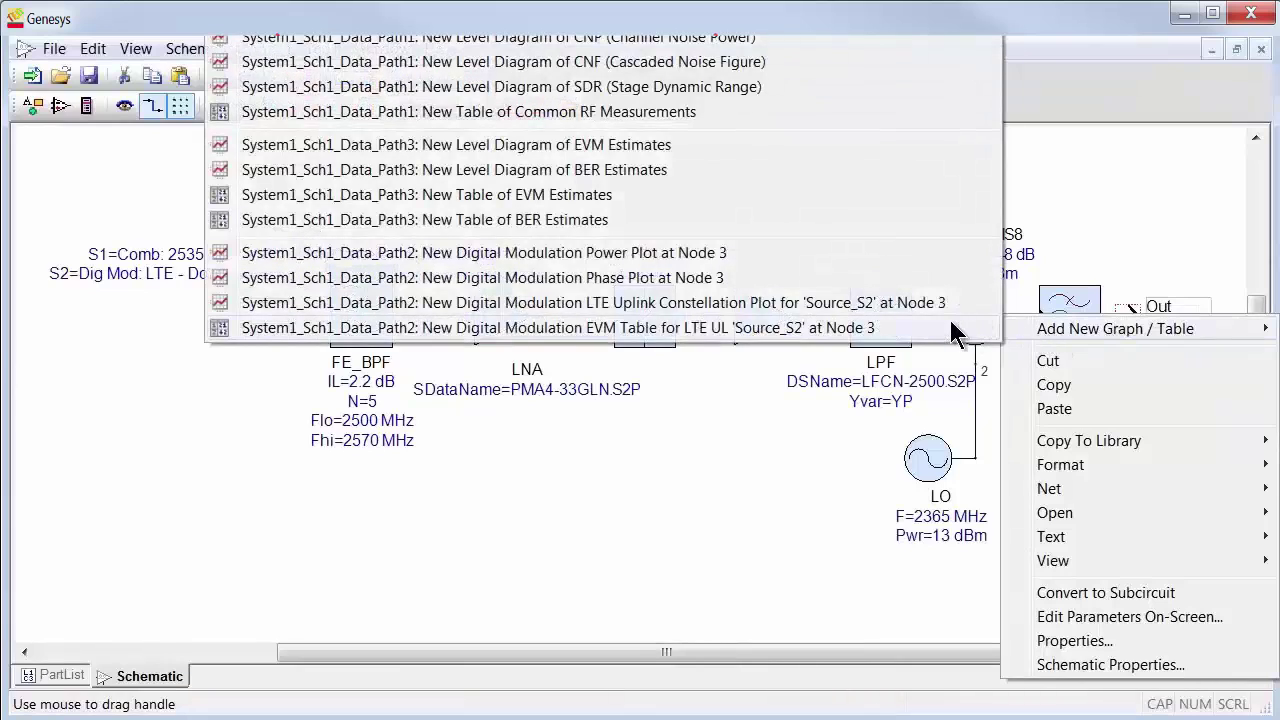
click(752, 312)
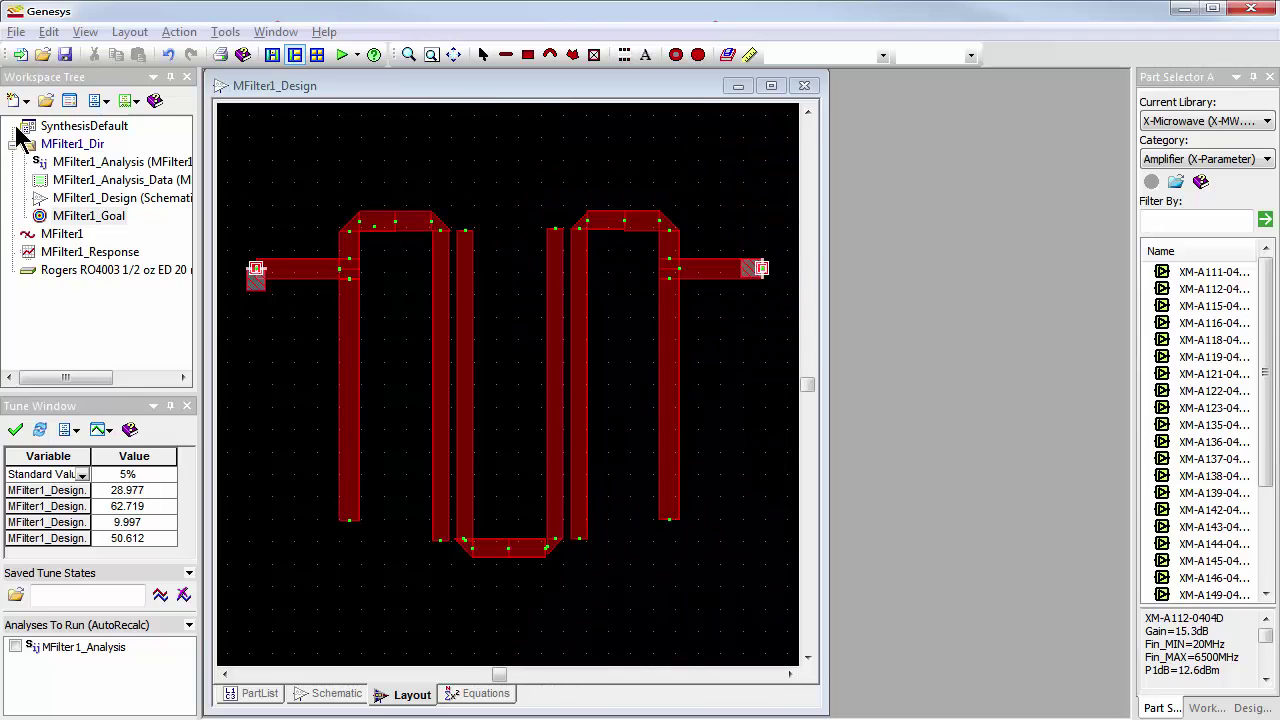
Step: Add Momentum1 for MFilter1_Design from the Workspace Tree's Analyses menu with default settings
click(14, 100)
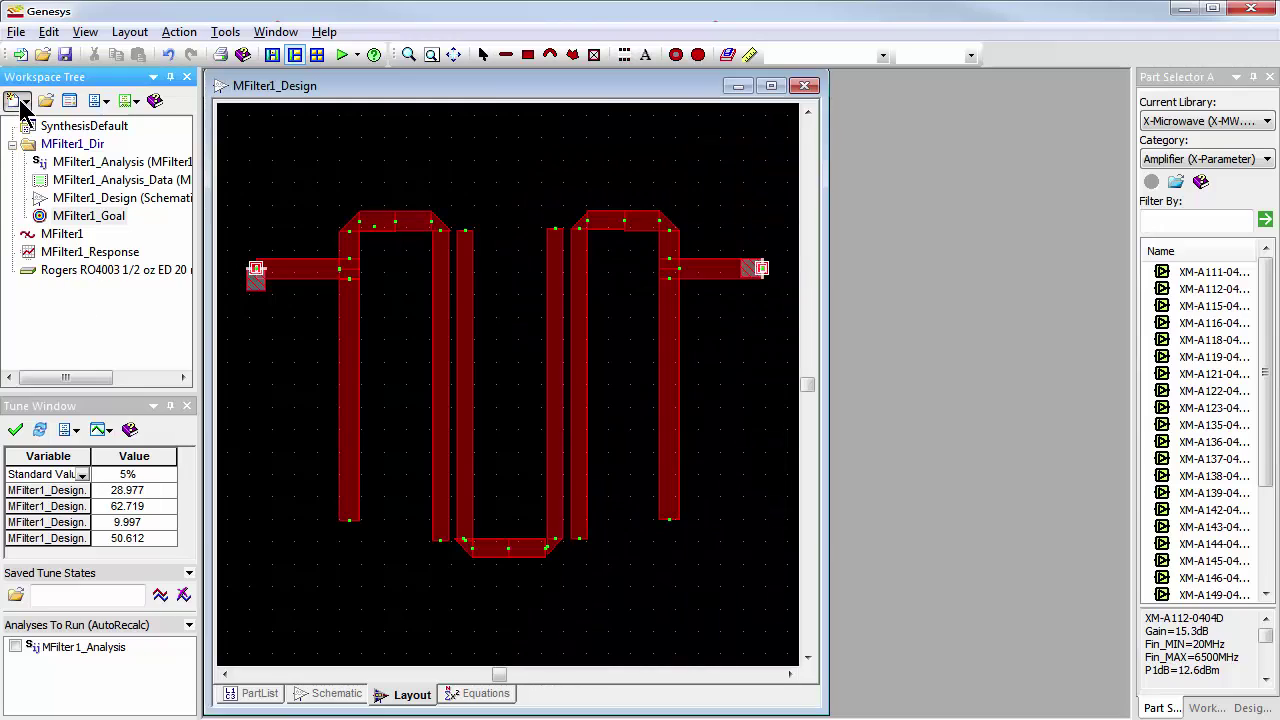
mouse_move(66, 145)
click(218, 146)
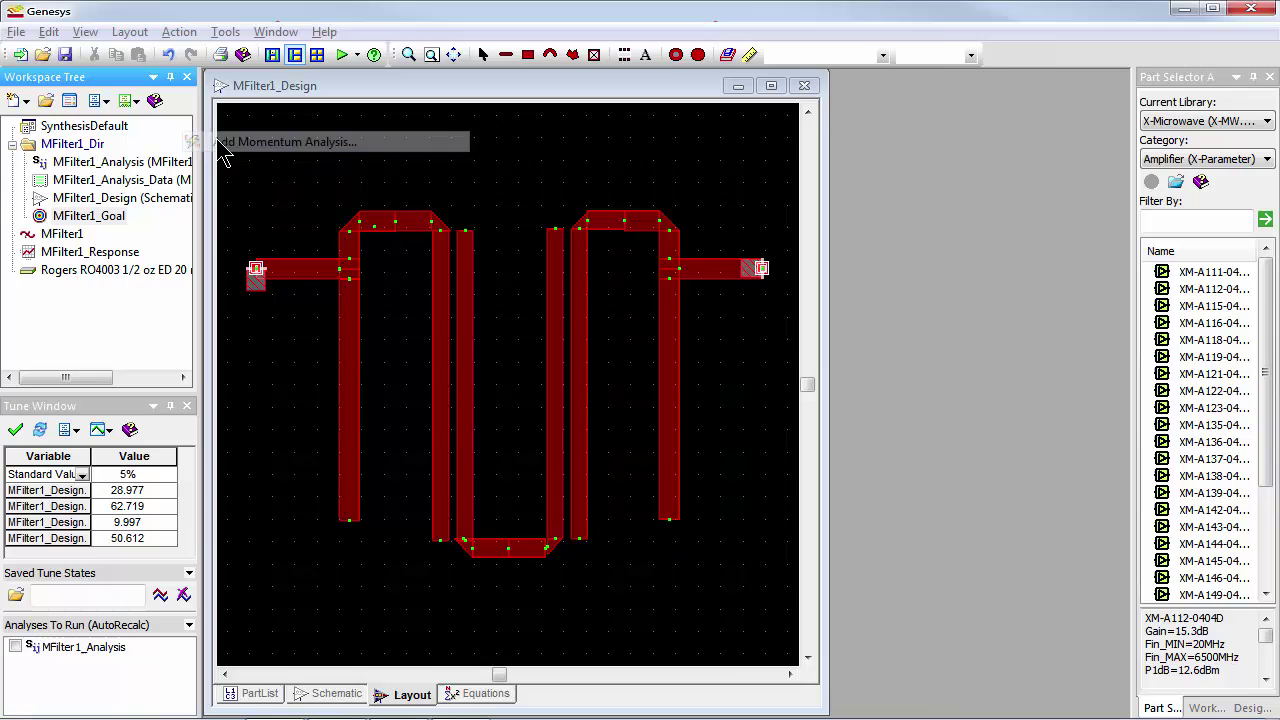
click(760, 229)
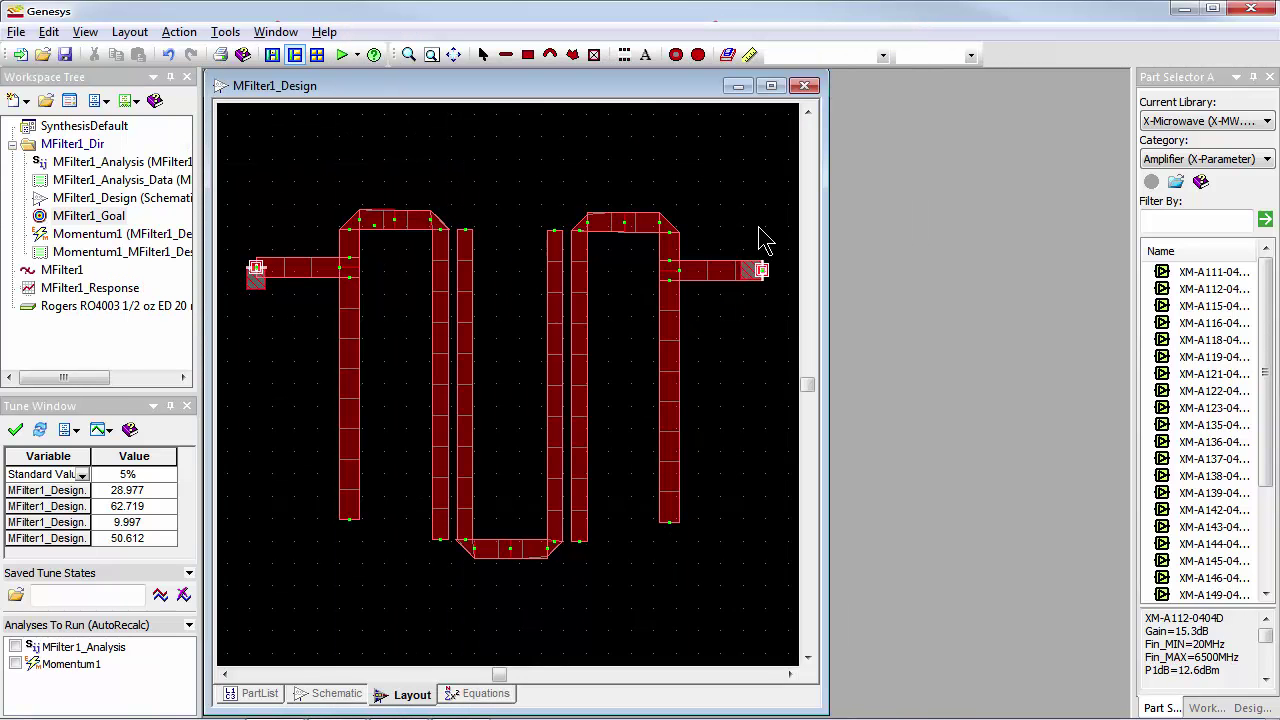
Step: Show Momentum1's 3D current visualization and orbit the board to a new angle
right_click(121, 236)
click(198, 520)
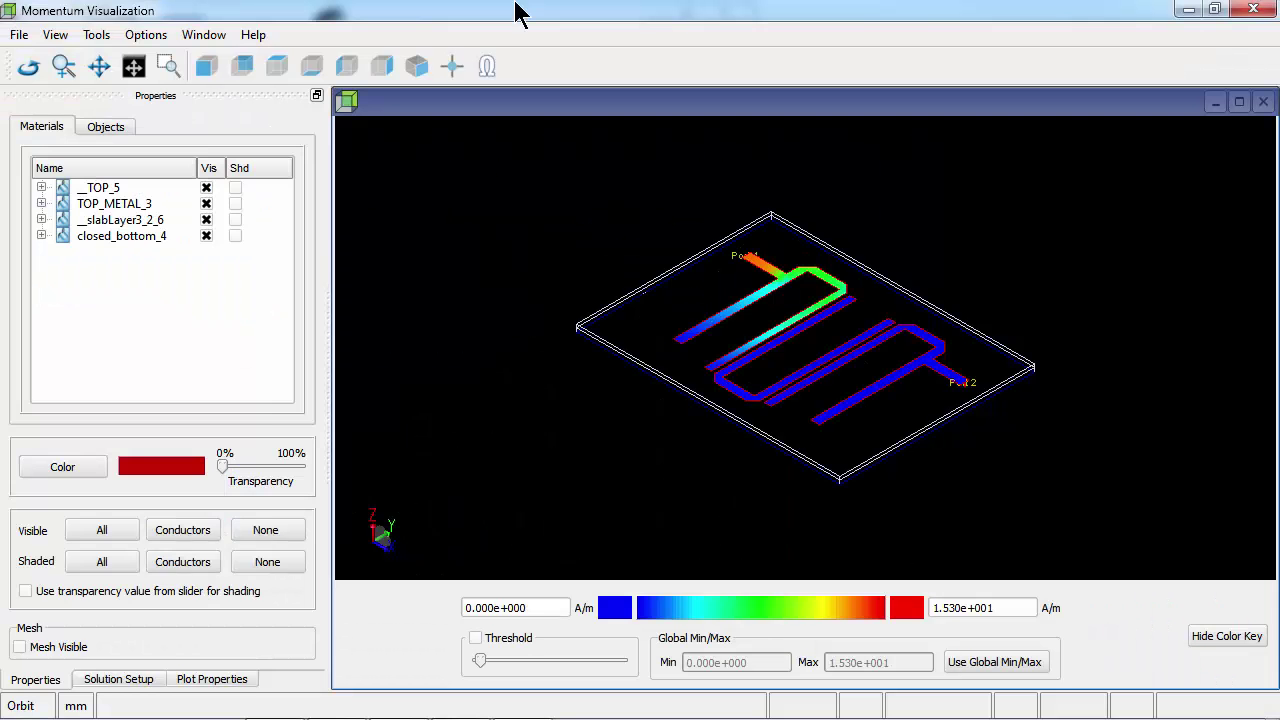
drag(555, 420, 558, 391)
Step: Step the displayed currents through the simulated frequencies from 1 GHz to 3 GHz
click(118, 679)
click(86, 484)
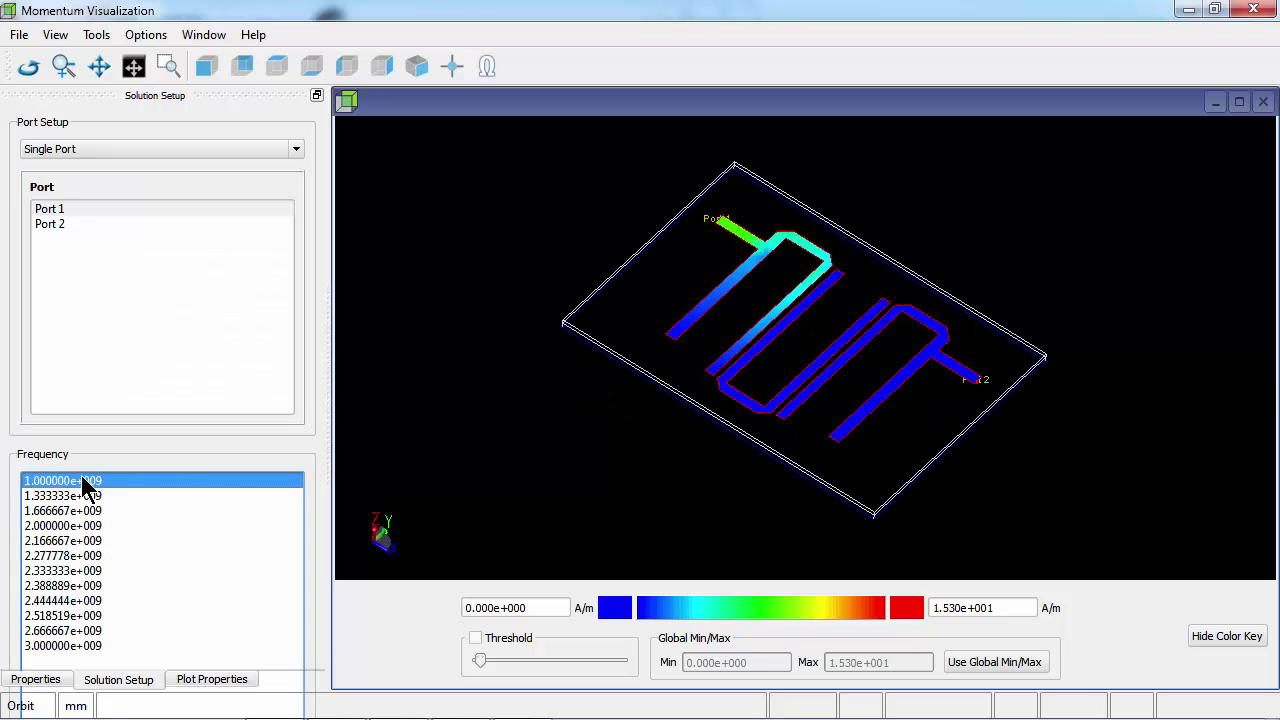
click(86, 495)
drag(86, 523, 89, 651)
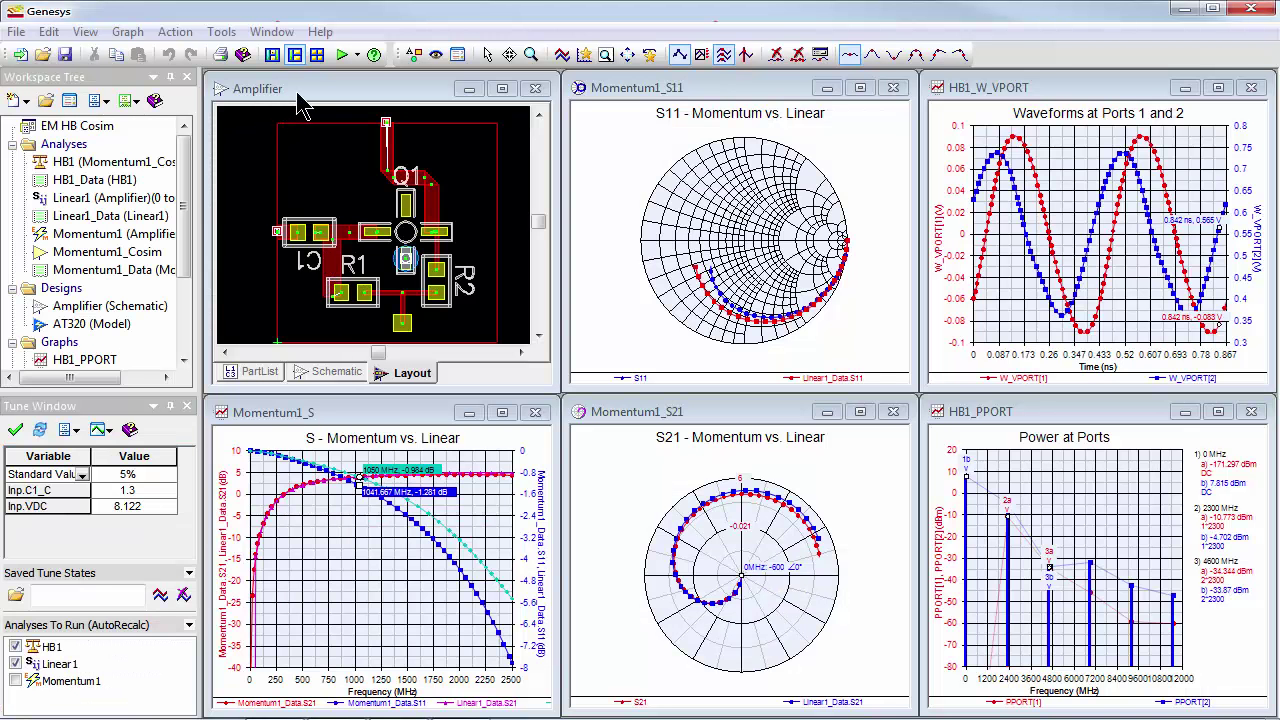
Step: Move the markers on the Momentum1_S graph to 2500 MHz
click(309, 89)
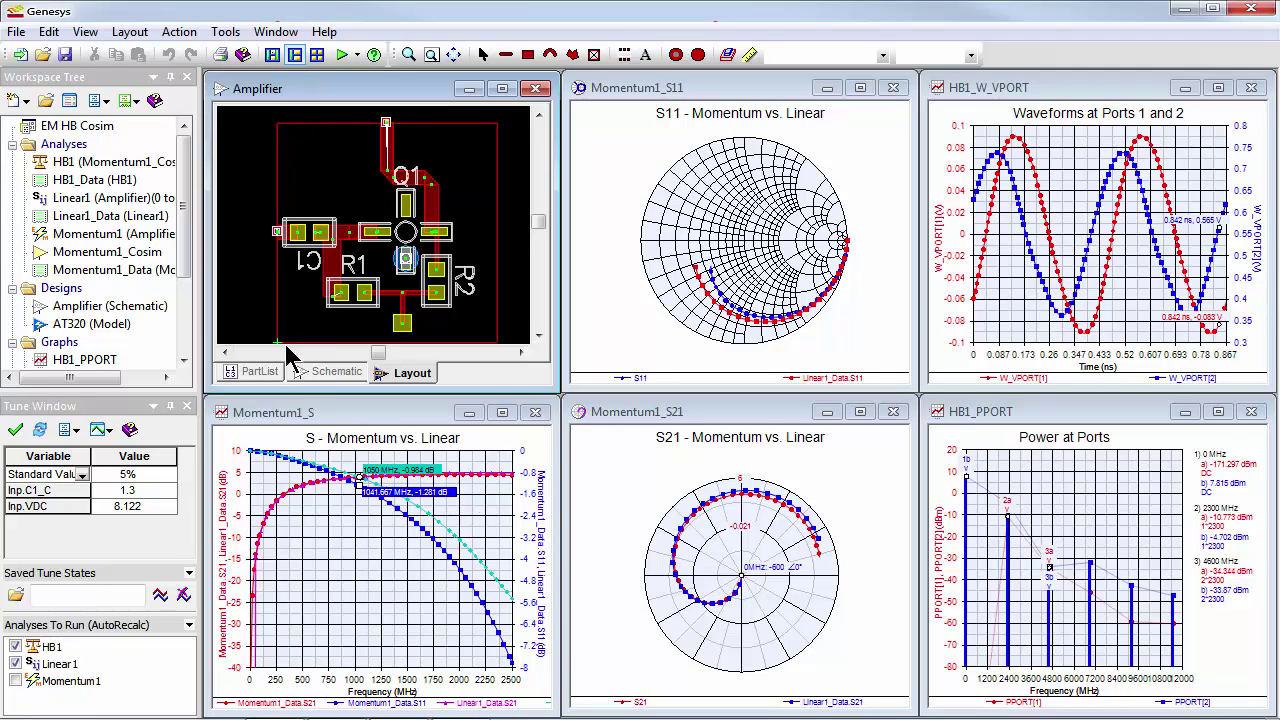
click(349, 418)
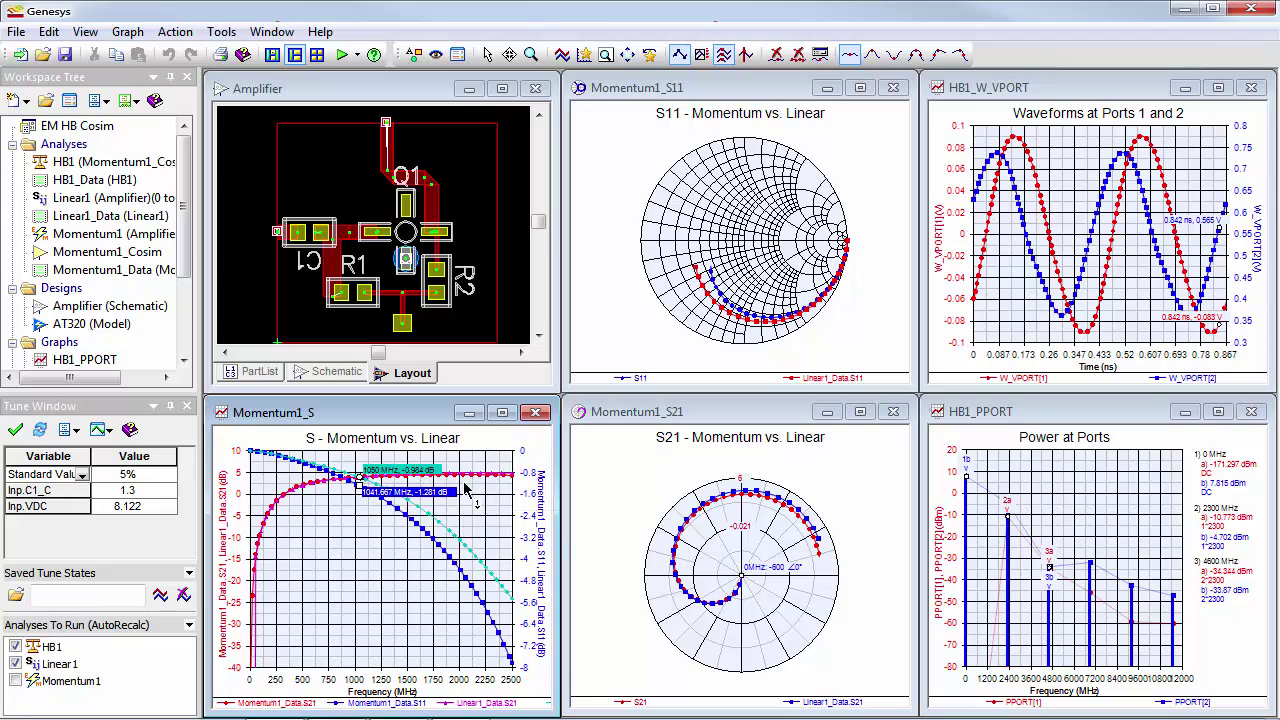
drag(466, 488, 677, 355)
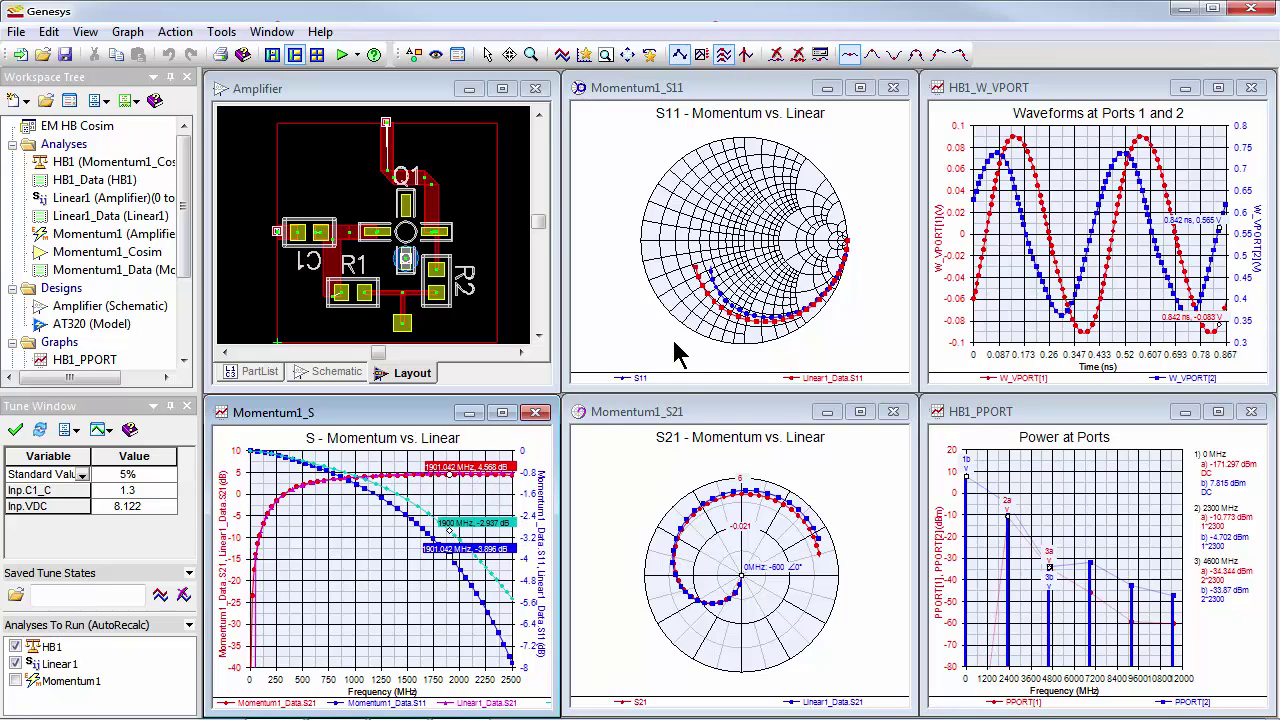
key(Right)
key(Right)
key(Right)
key(Right)
key(Right)
key(Right)
key(Right)
key(Right)
key(Right)
key(Right)
key(Right)
key(Right)
key(Right)
key(Right)
key(Right)
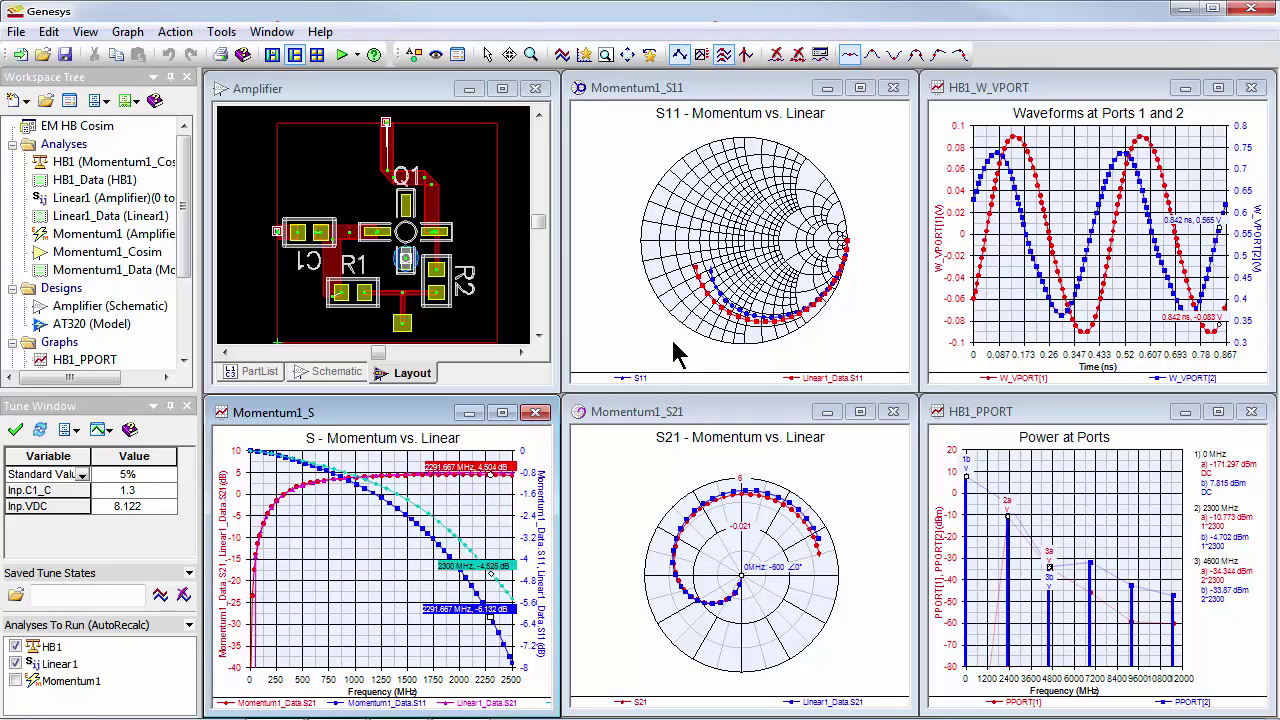
key(Right)
key(Right)
key(Right)
key(Right)
key(Right)
key(Right)
key(Right)
key(Right)
key(Right)
key(Right)
Step: Zoom in on the S11 Smith chart and the S21 polar chart
click(666, 350)
scroll(666, 350, up, 2)
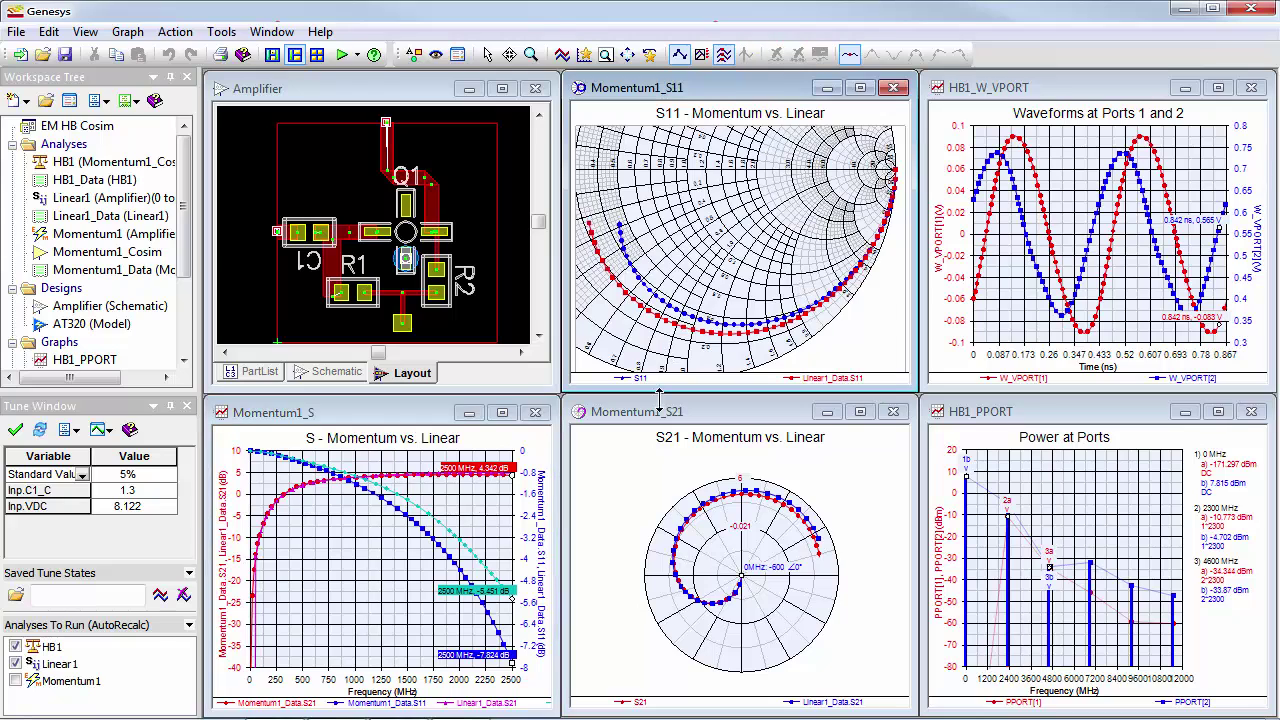
click(646, 508)
scroll(646, 508, up, 2)
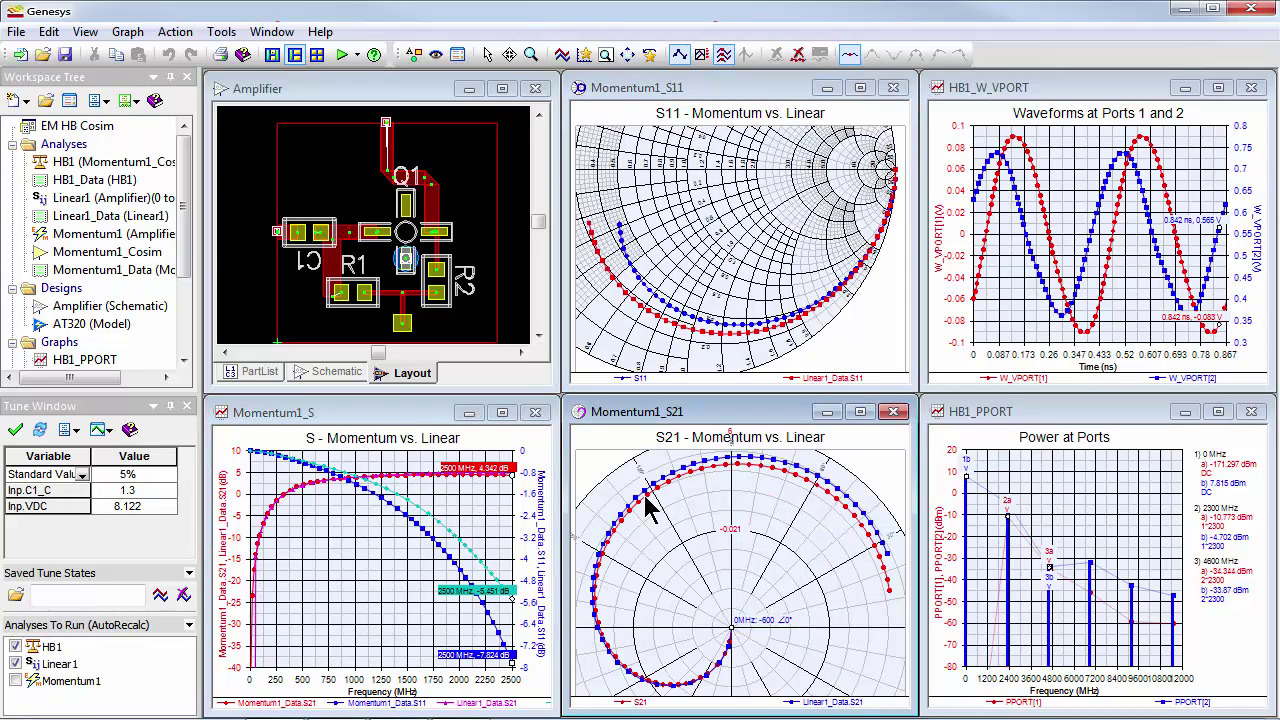